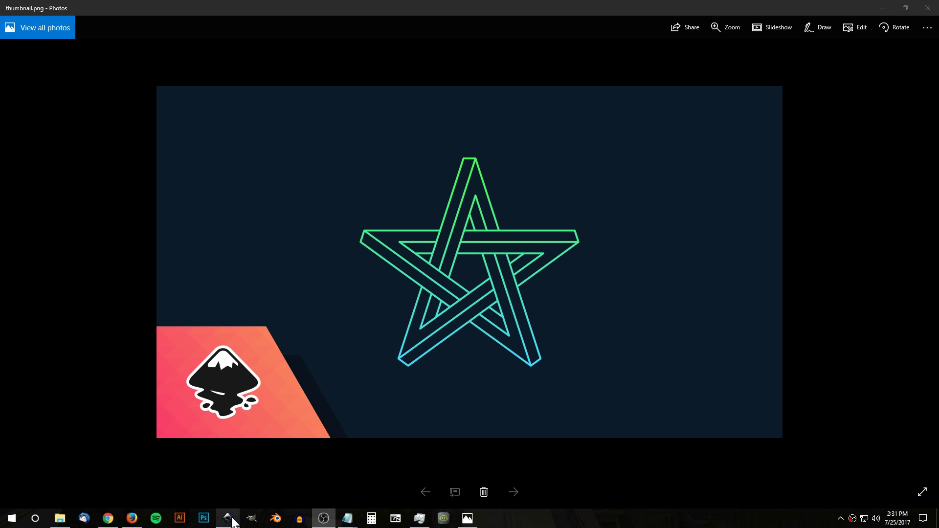
- Switch from the star thumbnail in Photos to the blank New document 1 in Inkscape
mouse_move(228, 517)
left_click(227, 469)
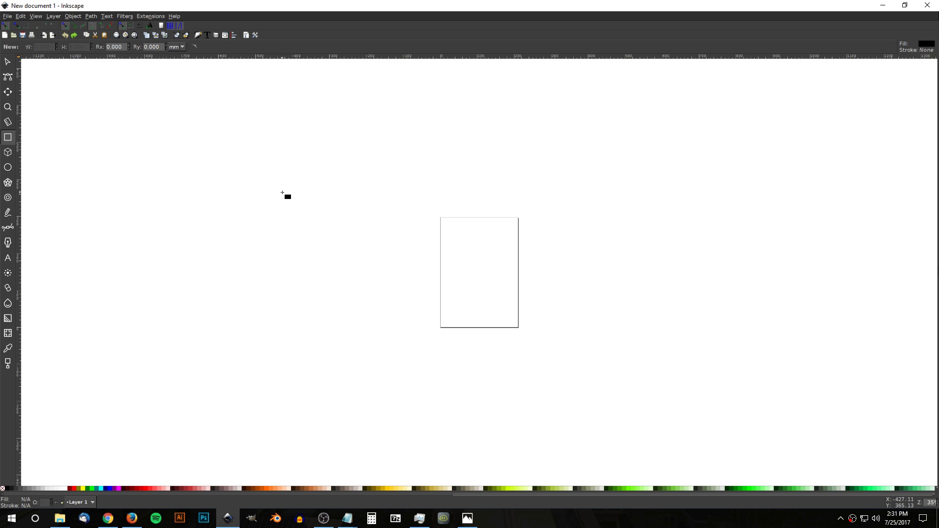
- In Document Properties, set the display units to px and turn off the page border
left_click(10, 16)
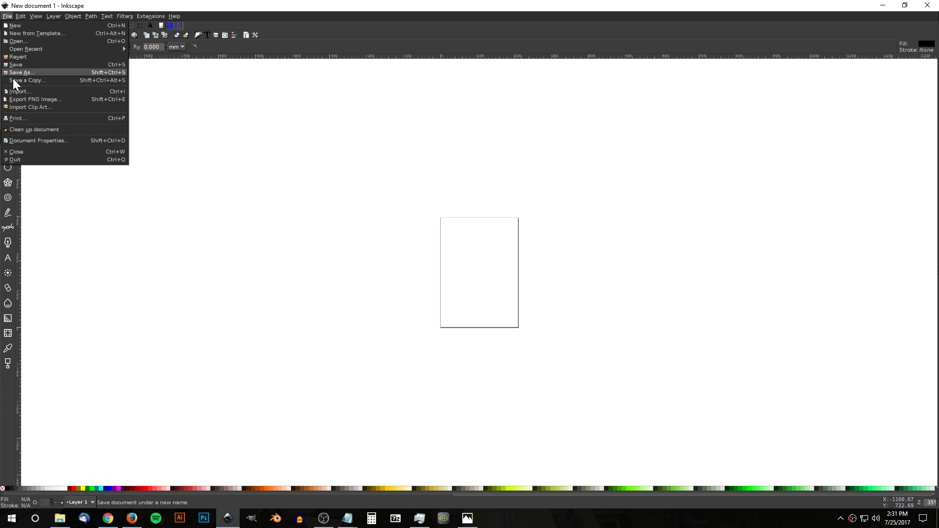
left_click(21, 139)
left_click_drag(764, 22, 556, 81)
left_click(634, 115)
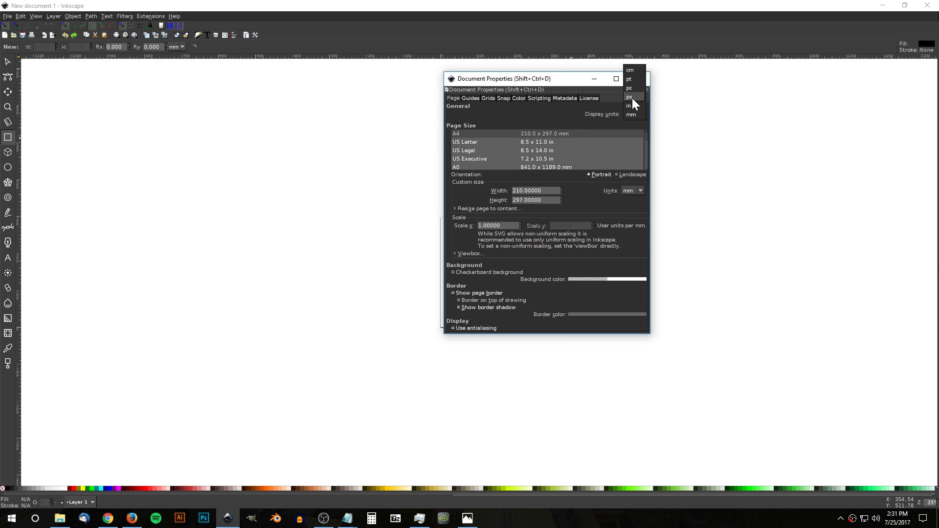
left_click(632, 98)
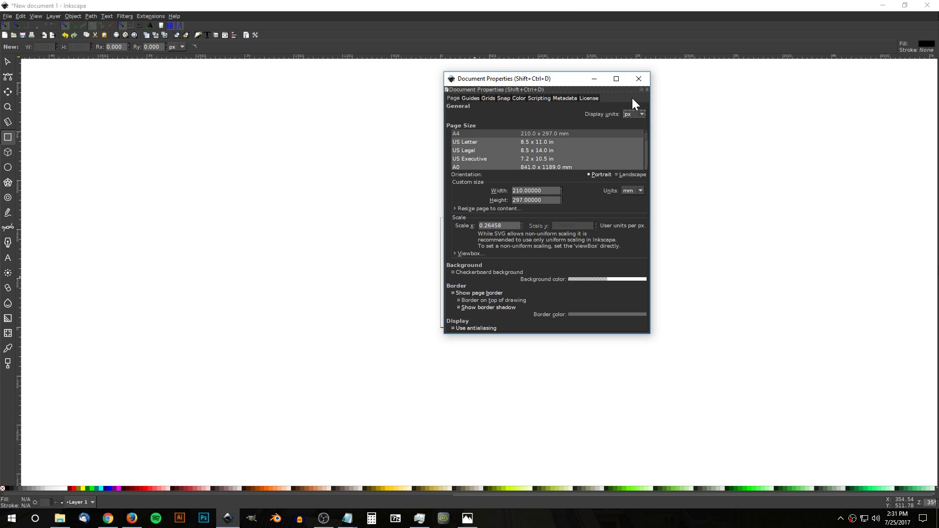
left_click(455, 294)
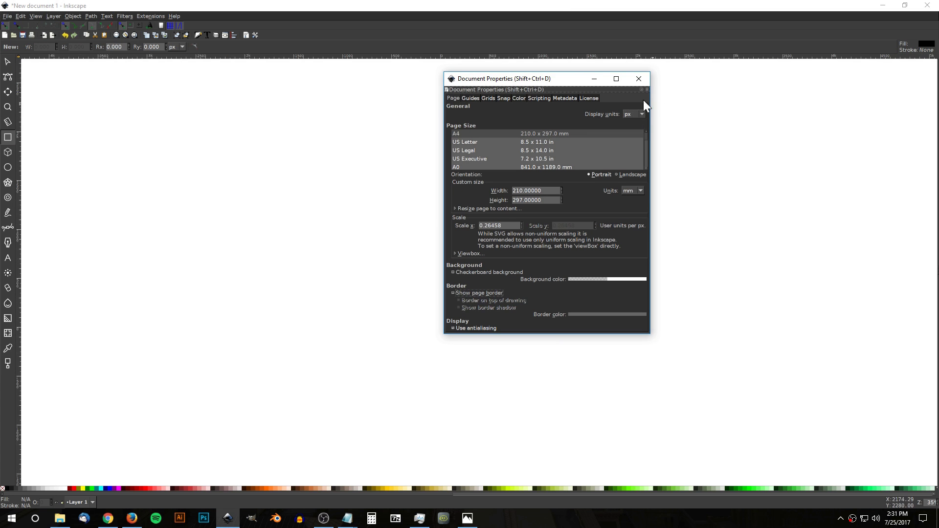
left_click(638, 79)
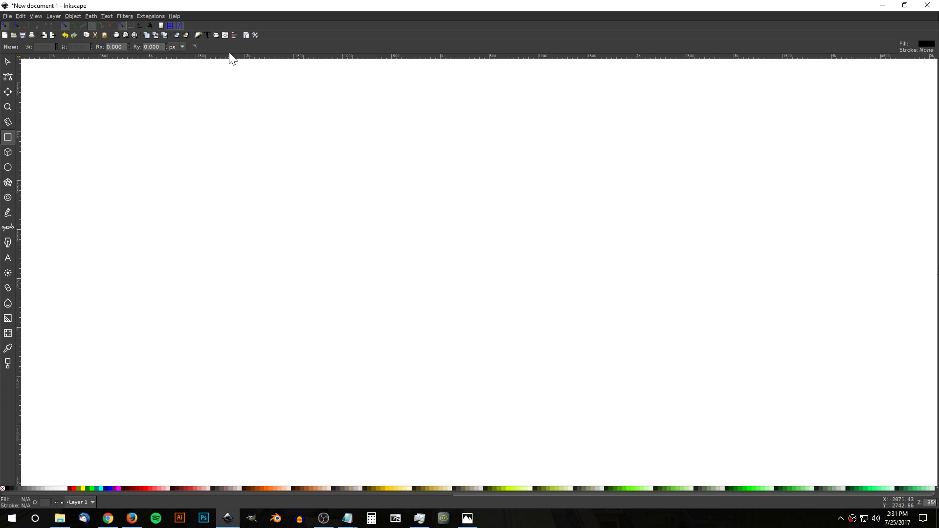
- Open Align and Distribute relative to Last selected, and open the Fill and Stroke panel
left_click(233, 39)
left_click(887, 74)
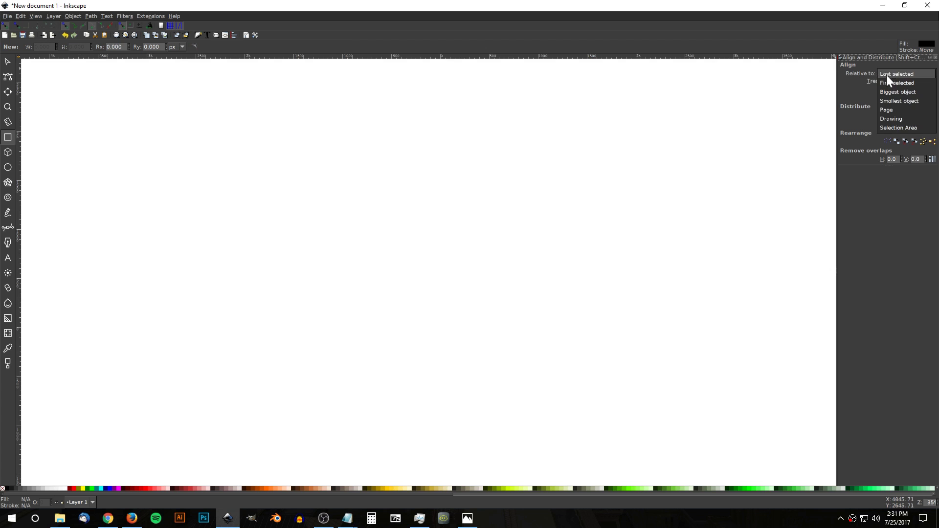
left_click(888, 73)
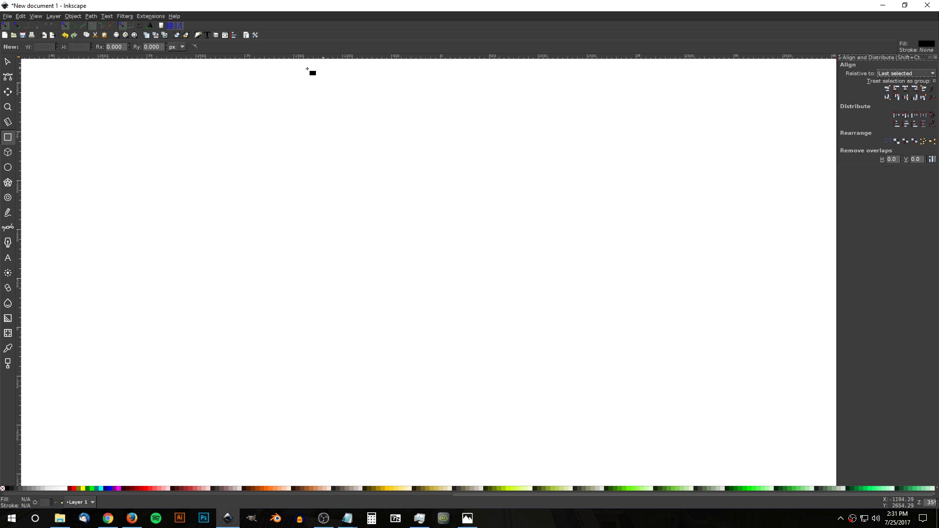
left_click(198, 36)
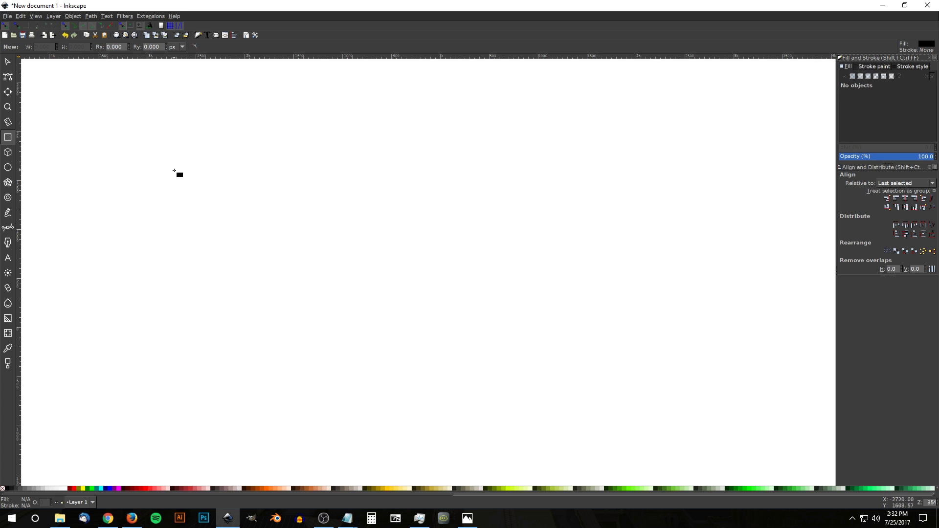
left_click(36, 16)
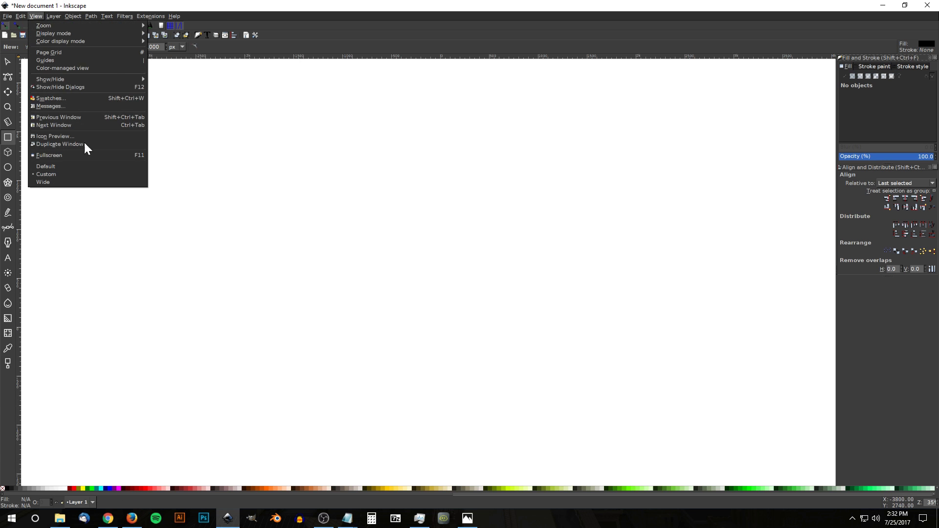
- Zoom the canvas to 1:1 and pick the Star/Polygon tool
mouse_move(101, 27)
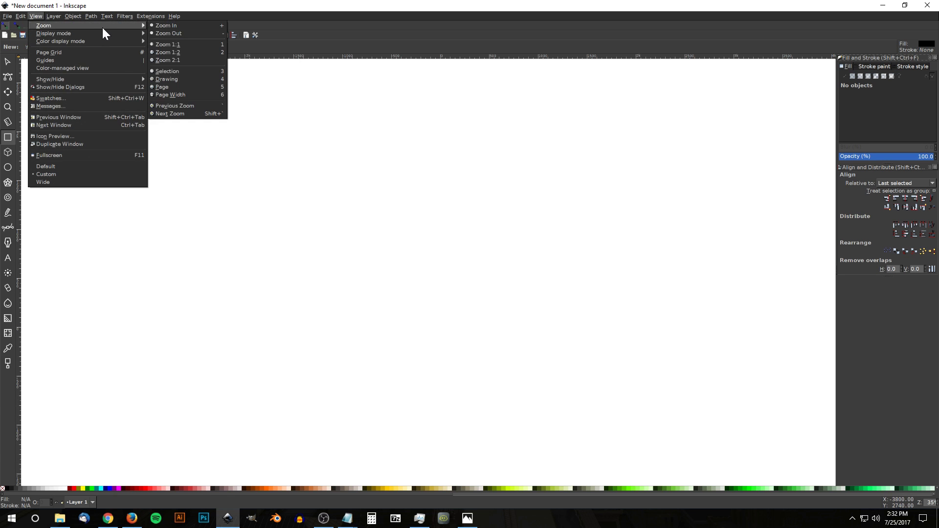
left_click(184, 46)
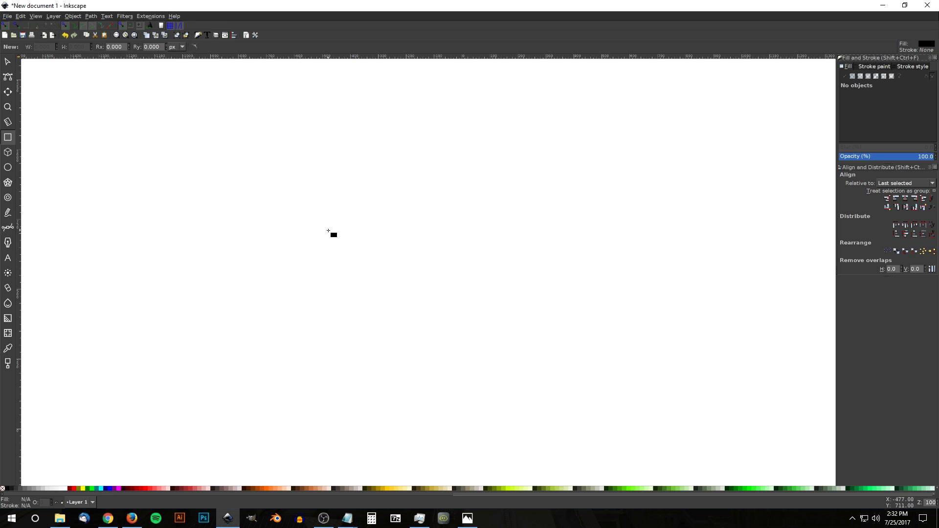
left_click(7, 185)
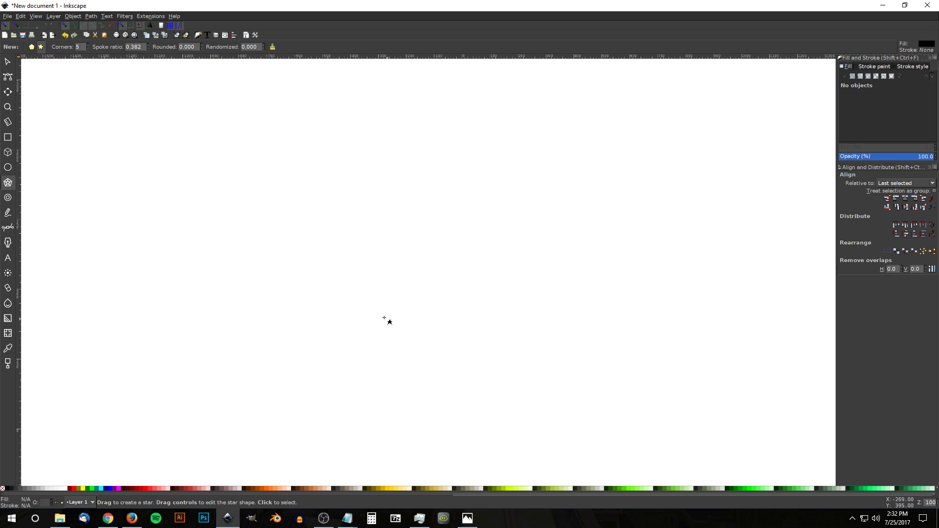
- Draw a large five-point star and move it up on the canvas
mouse_move(388, 328)
left_mouse_down()
mouse_move(377, 267)
mouse_move(392, 269)
mouse_move(390, 239)
mouse_move(393, 252)
left_mouse_up()
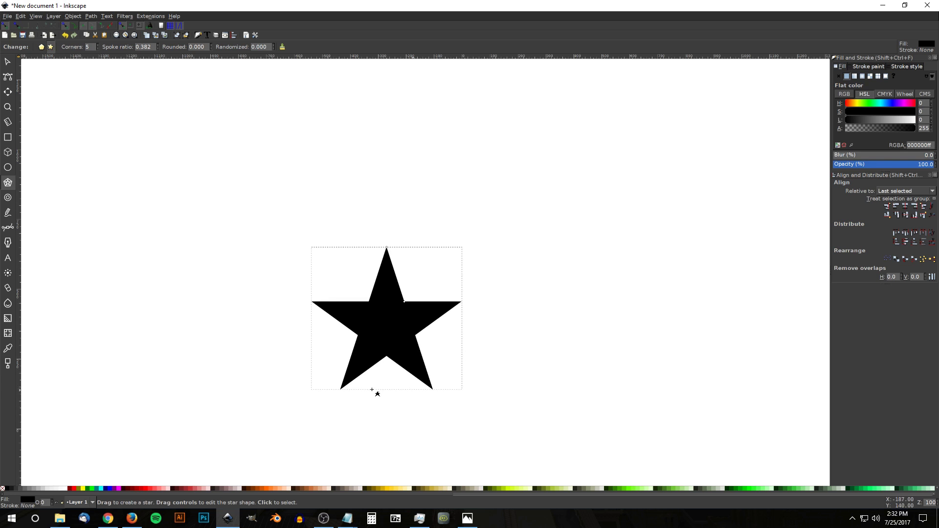
left_click(8, 62)
left_click_drag(388, 319, 426, 236)
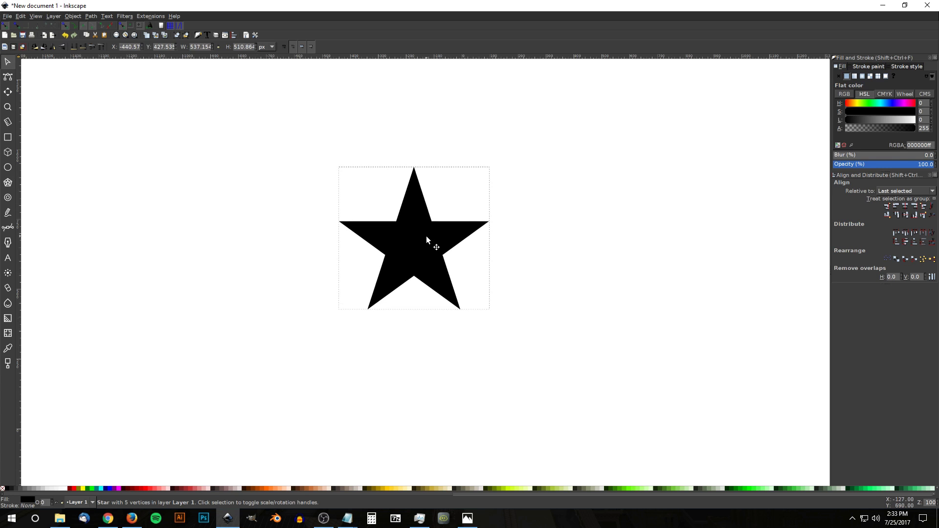
- Convert the star to a path, set 50% opacity and 500 px width
left_click(91, 14)
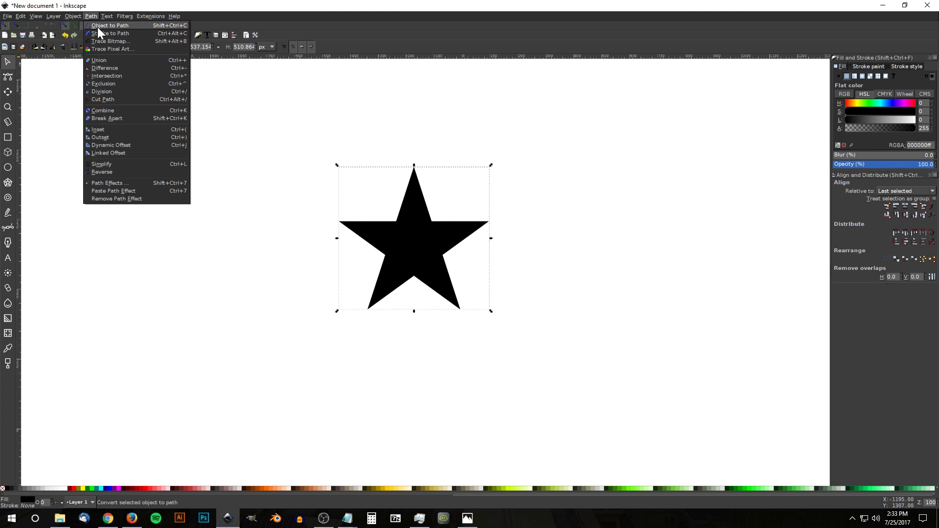
left_click(98, 26)
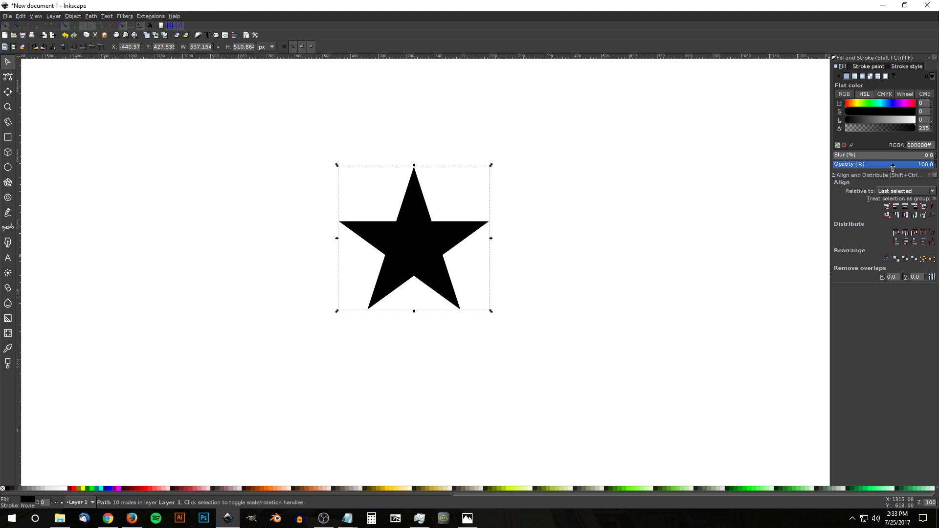
left_click_drag(886, 166, 883, 169)
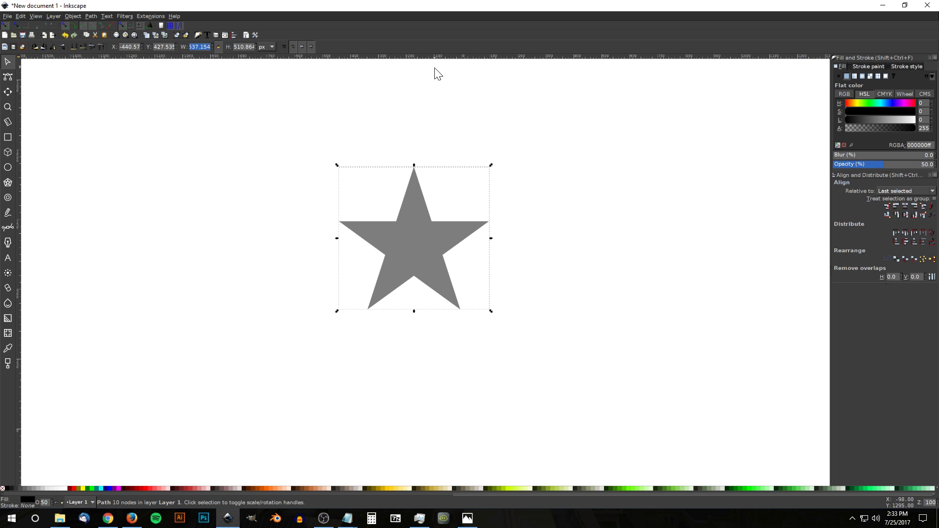
type("500")
key("Return")
left_click_drag(415, 233, 418, 239)
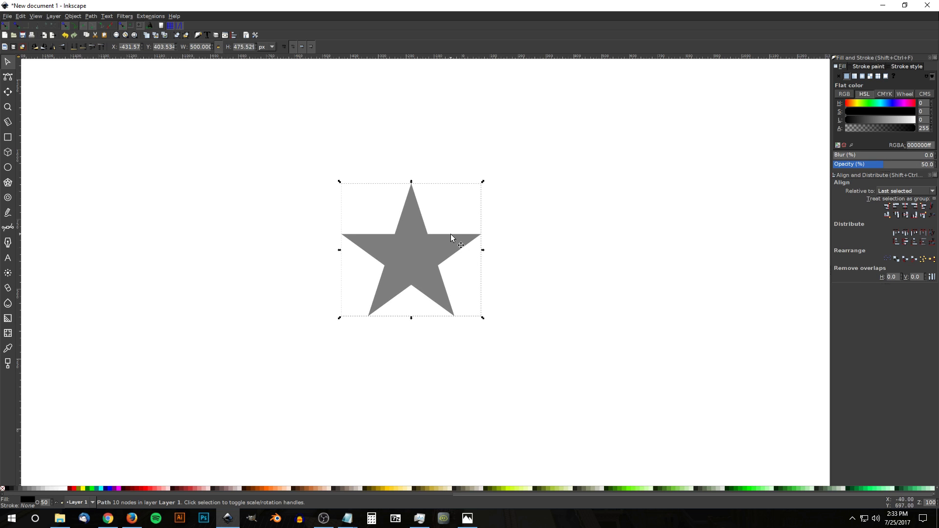
- Give the star a red stroke 30 px wide
left_click(72, 488, "shift")
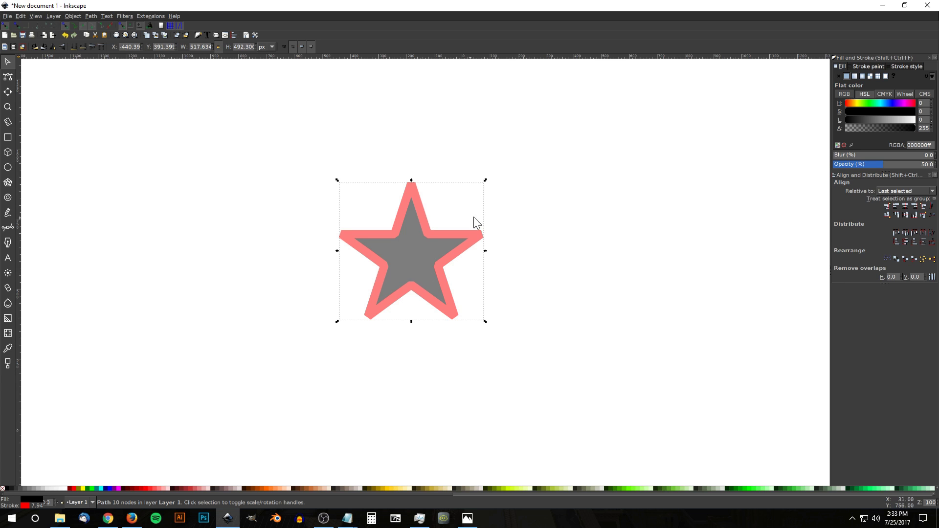
left_click(907, 66)
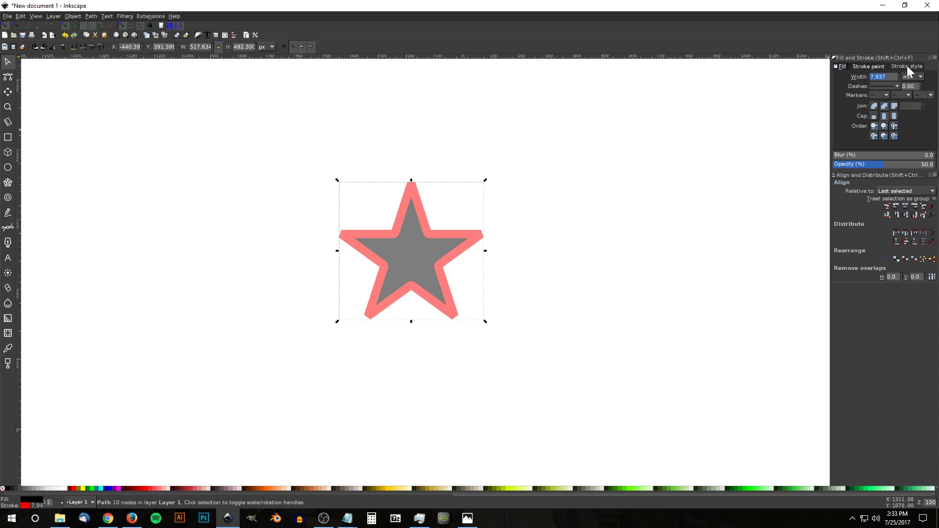
left_click(910, 76)
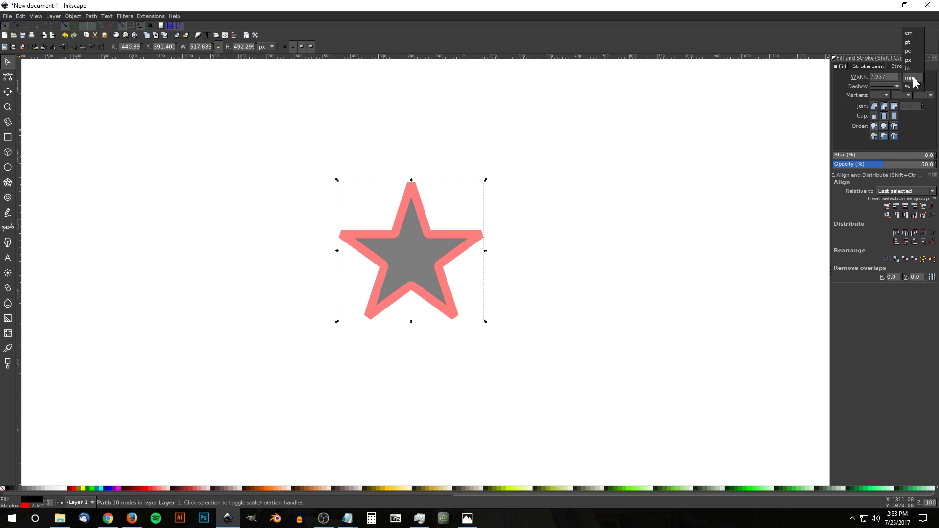
left_click(913, 62)
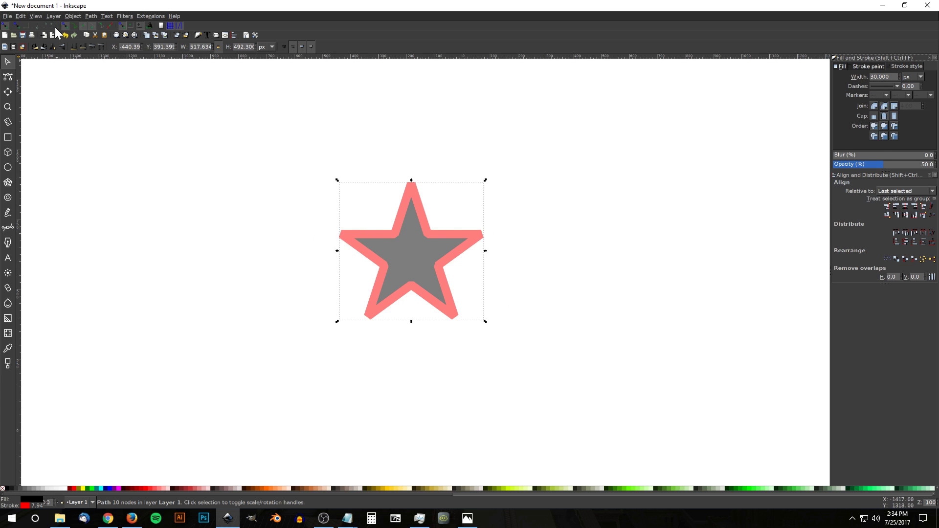
- Convert the stroke to a path and inset it to make a smaller inner star
left_click(89, 16)
left_click(93, 30)
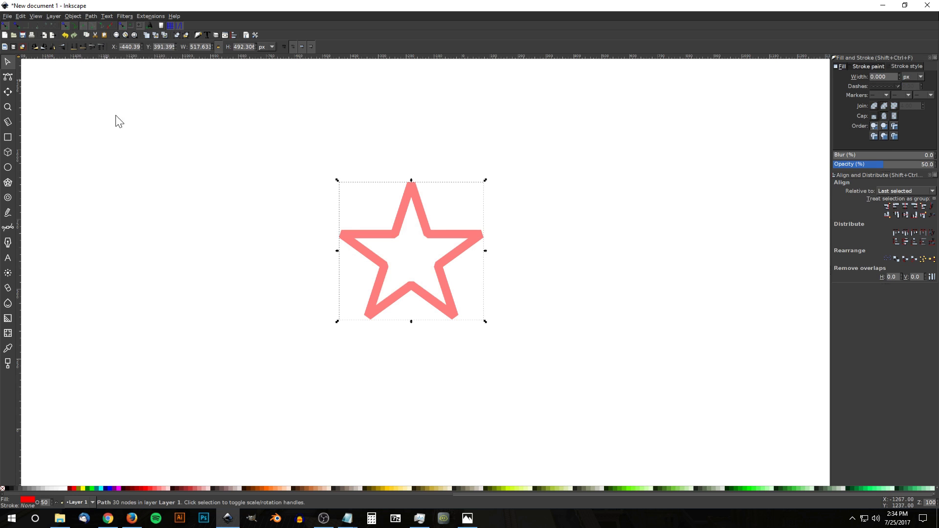
left_click(91, 16)
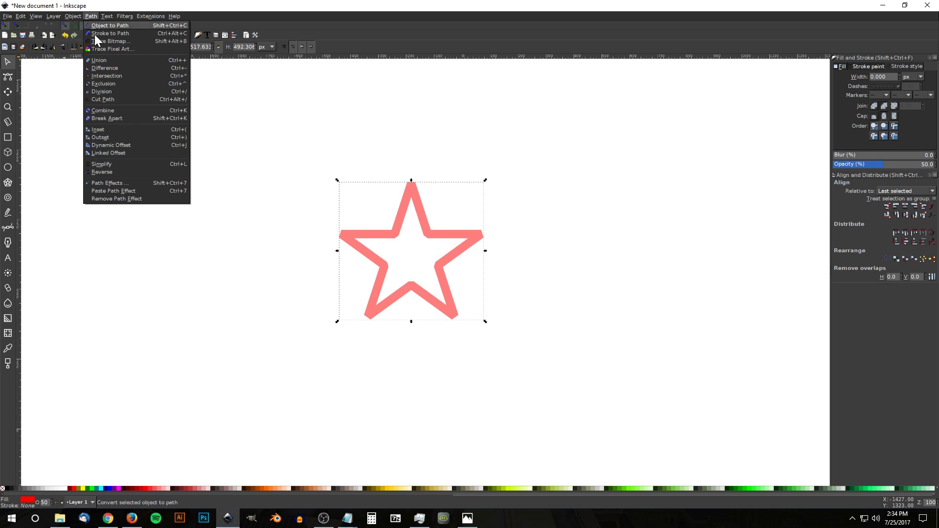
left_click(111, 126)
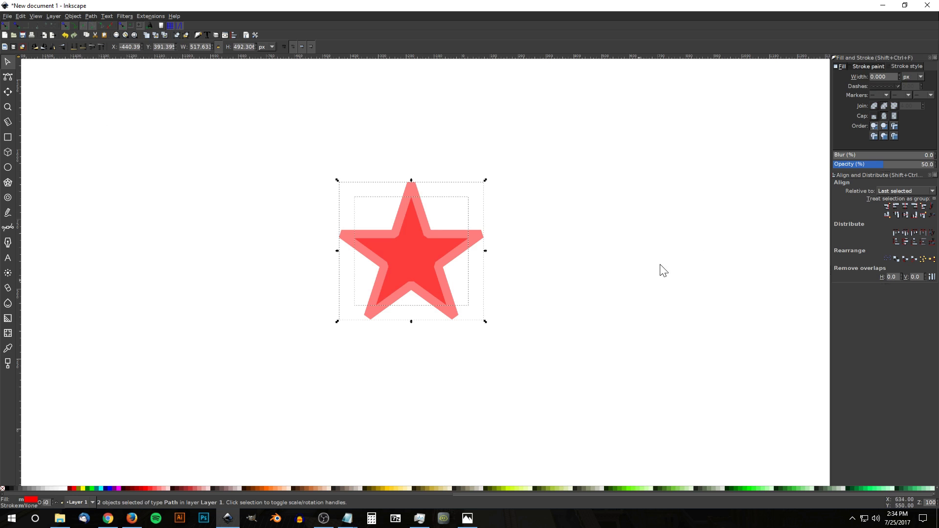
- Drag the inner star away, delete it, and fill the remaining star black
left_click(702, 200)
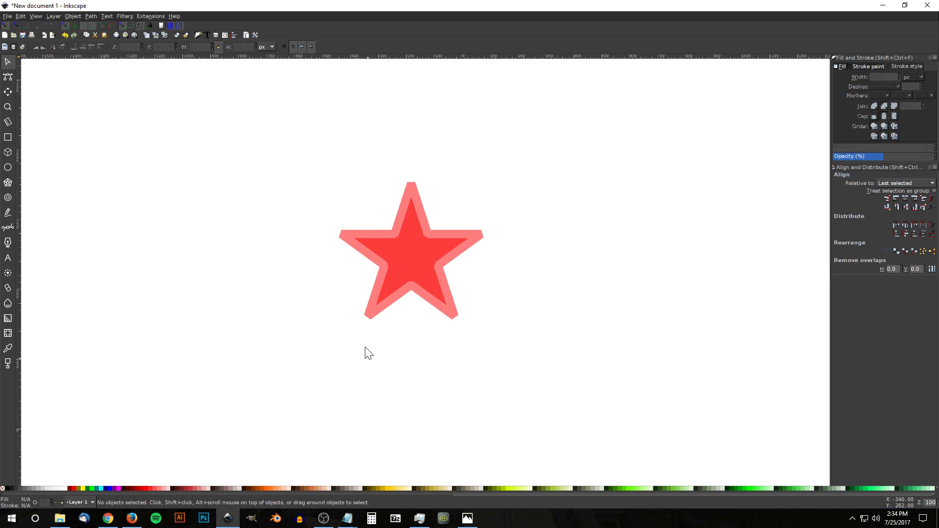
left_click_drag(423, 252, 703, 195)
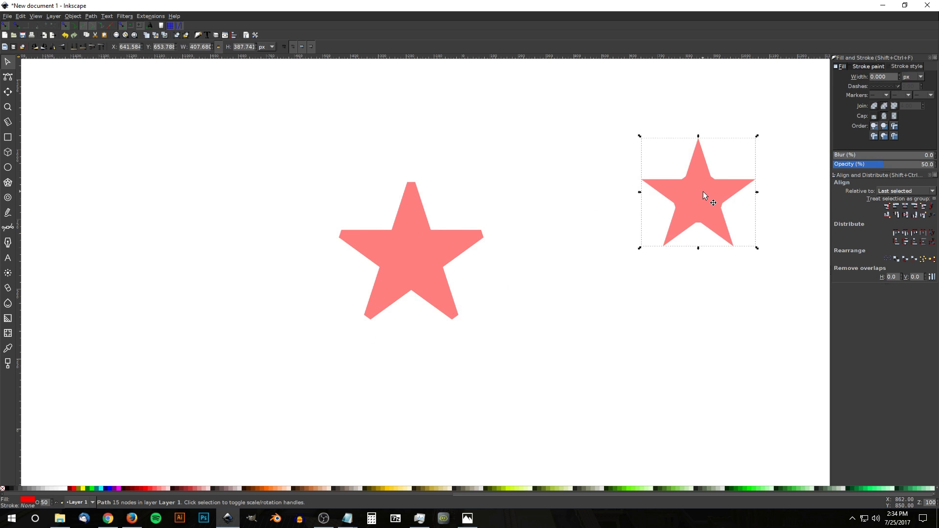
key("Delete")
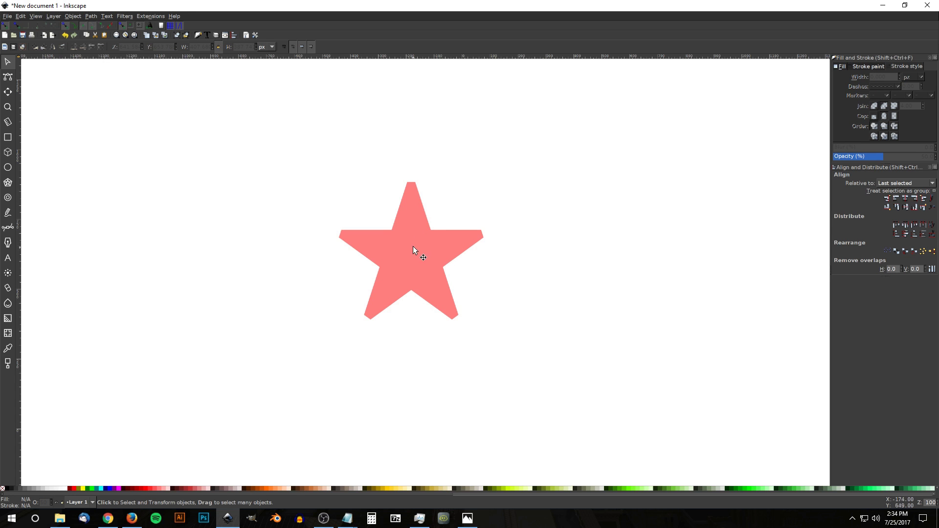
left_click(414, 200)
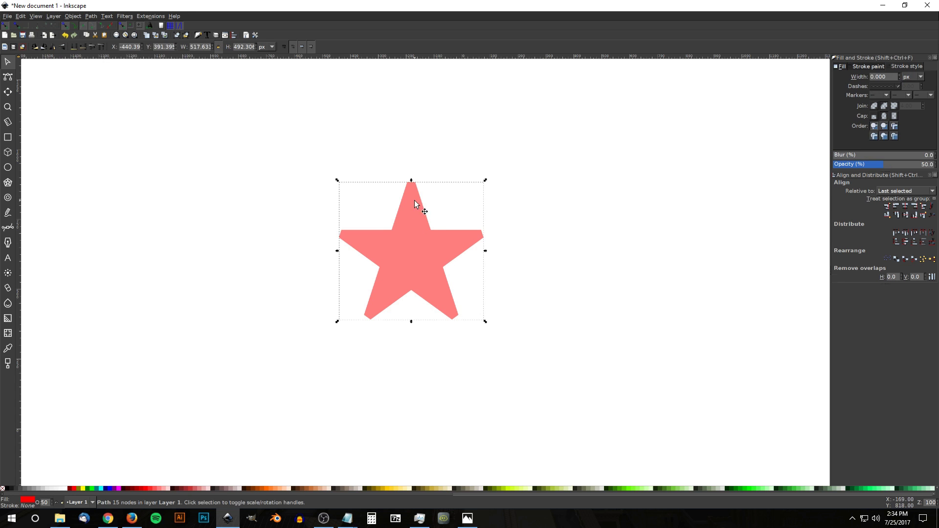
left_click(6, 488)
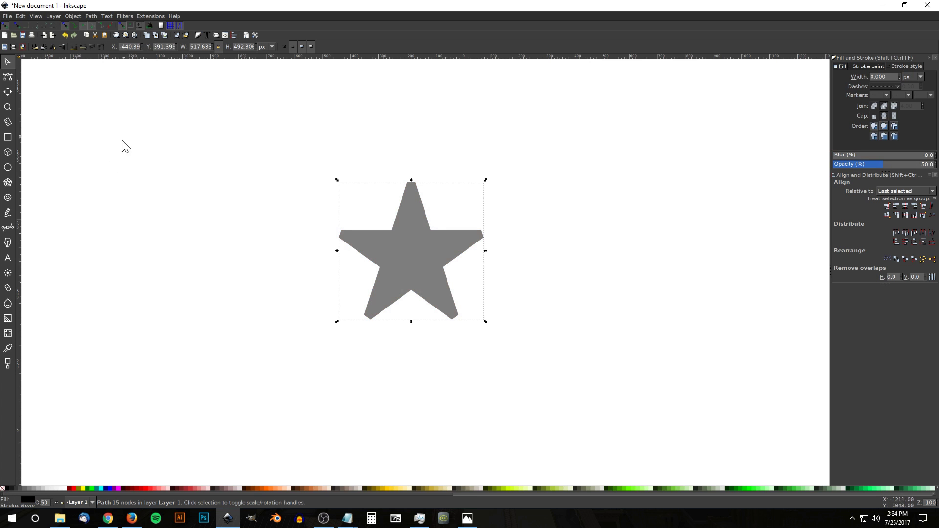
- Draw a closed Bezier sliver between the star's top tip and lower-left tip
left_click(9, 230)
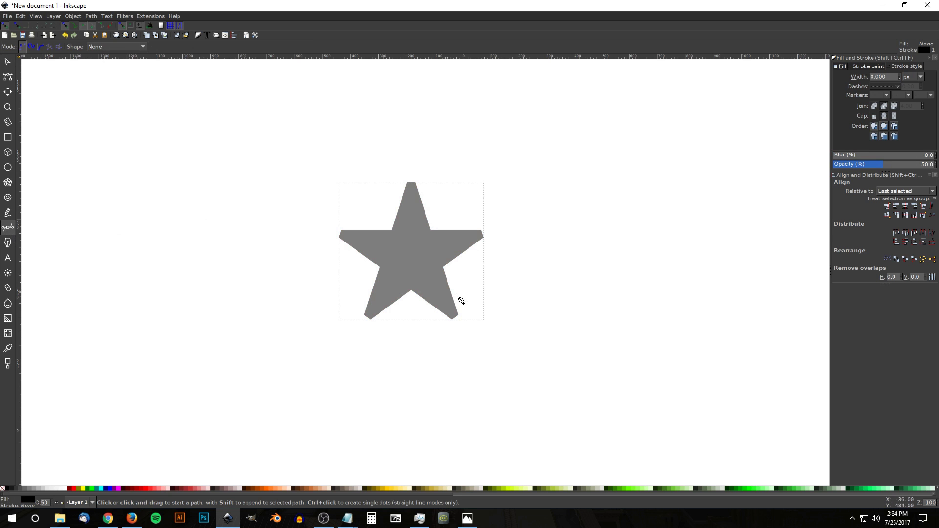
left_click(418, 182)
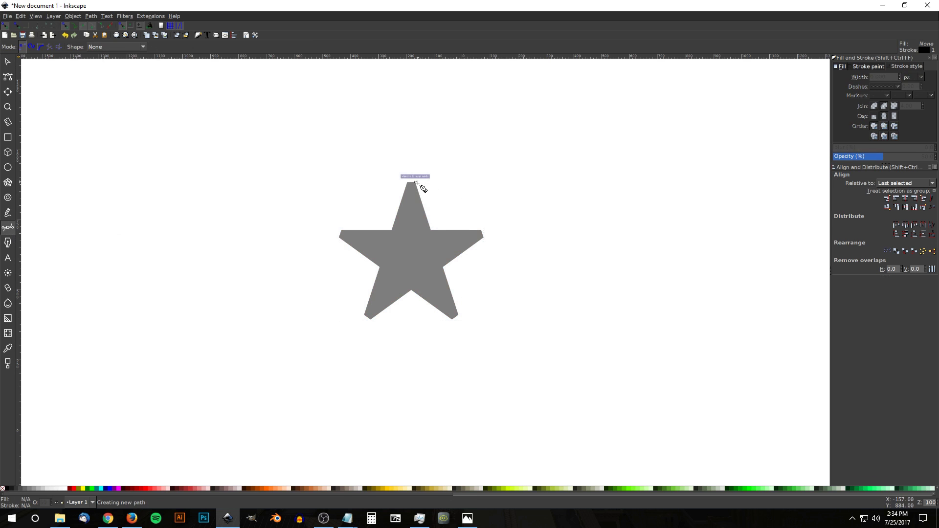
left_click(371, 318)
scroll(430, 254, "up", 1)
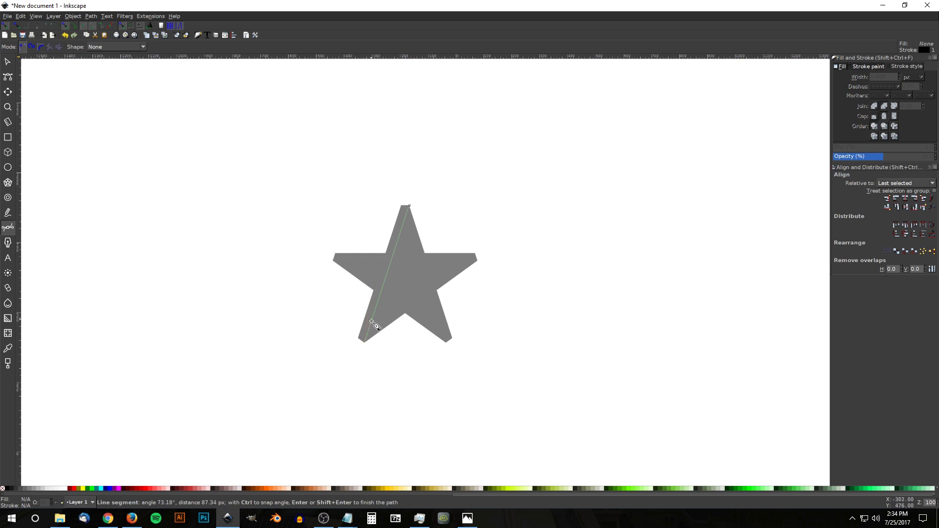
scroll(377, 334, "up", 2)
scroll(443, 291, "up", 2)
left_click_drag(371, 320, 356, 308)
left_click(316, 373)
left_click(404, 109)
left_click(418, 107)
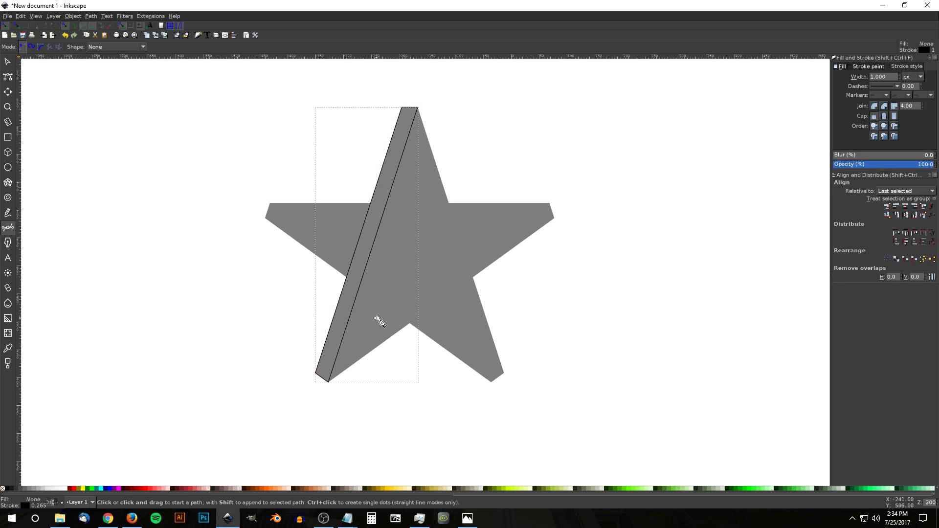
scroll(371, 323, "down", 1)
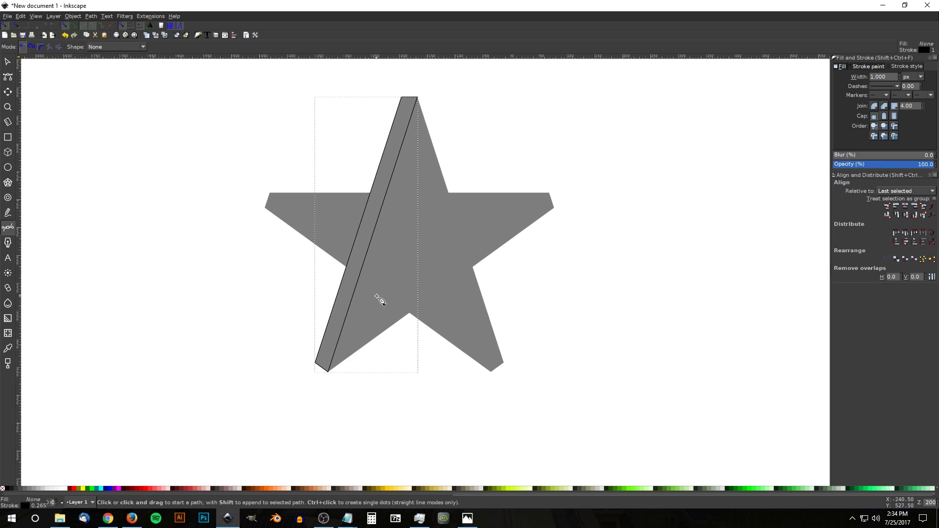
- Fill the sliver lime green with no stroke at about 50% opacity
left_click(91, 489)
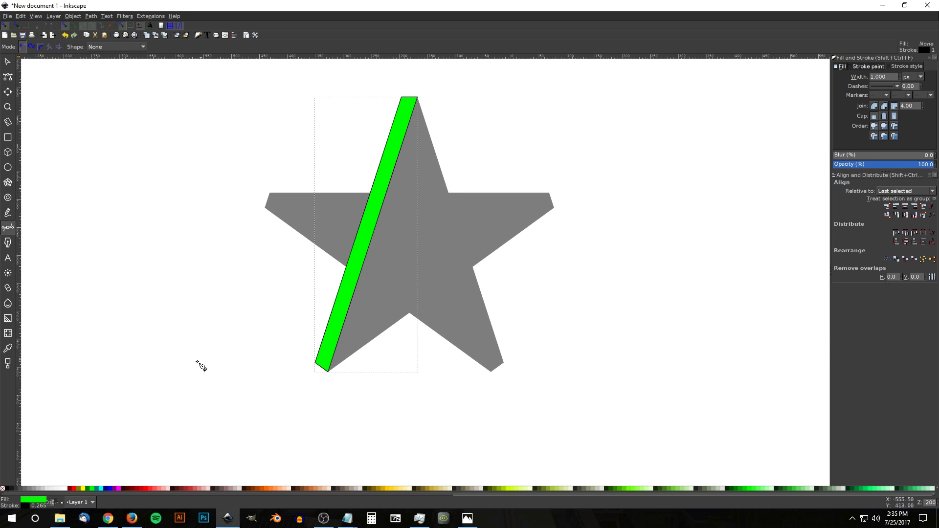
left_click(3, 488, "shift")
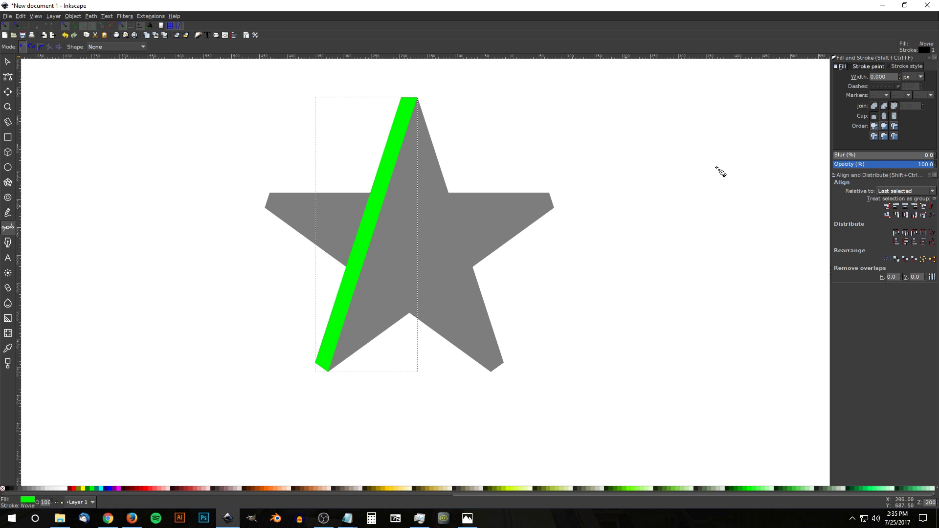
left_click(883, 166)
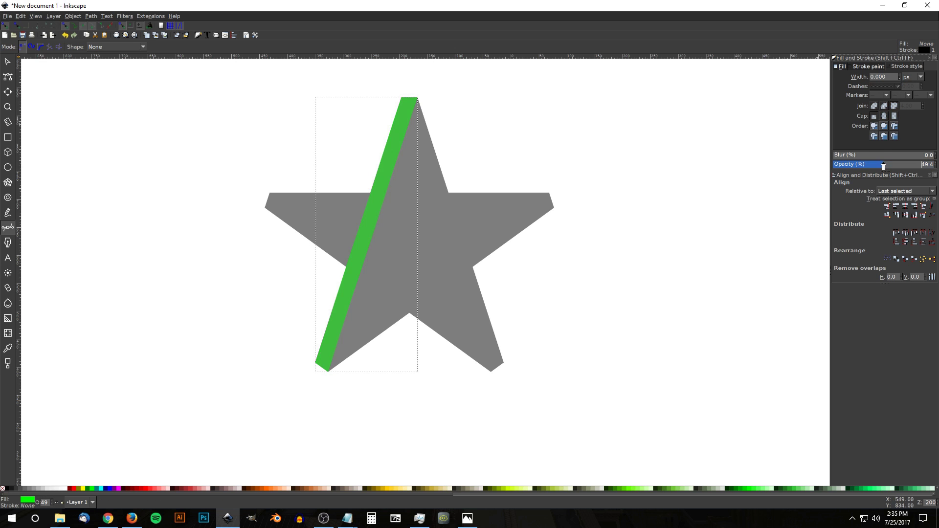
left_click_drag(886, 169, 885, 169)
- Draw a band from the lower-left tip to the upper-right tip, blue, strokeless, about 50% opacity
left_click(328, 371)
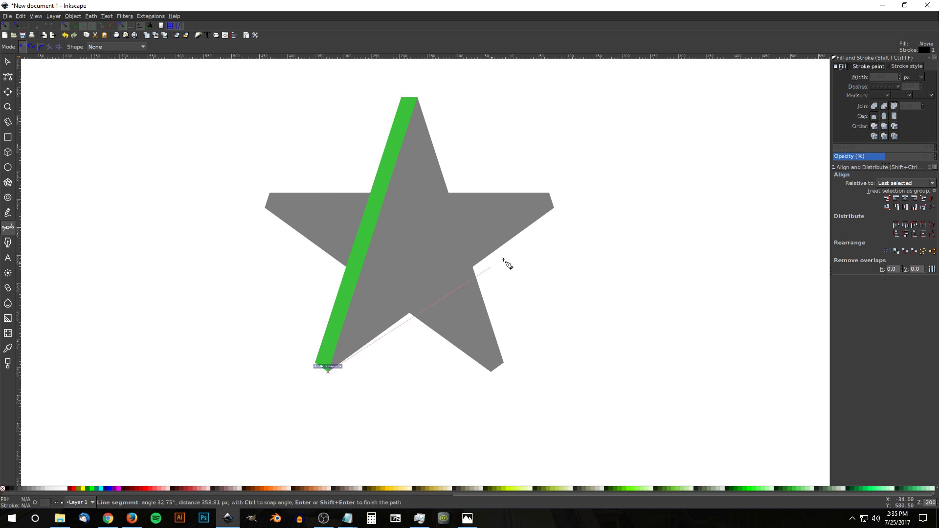
left_click(549, 192)
left_click(316, 362)
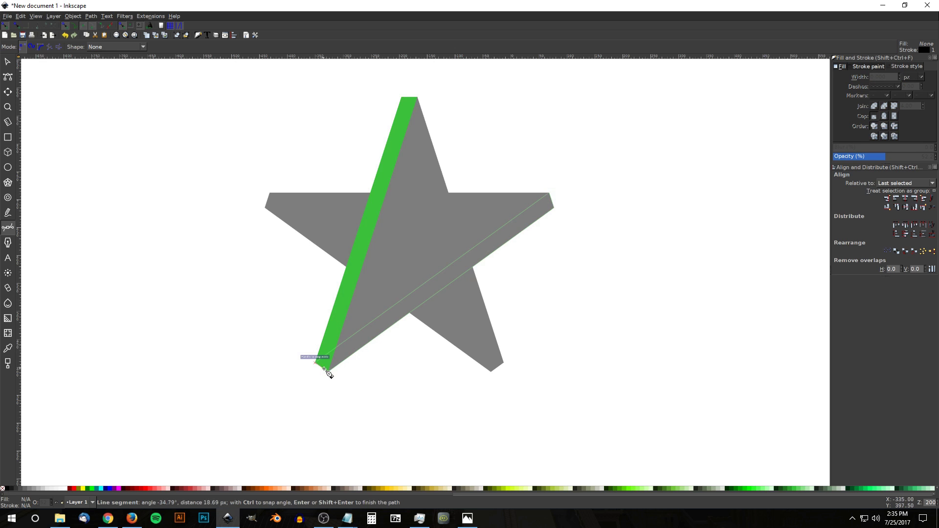
left_click(329, 372)
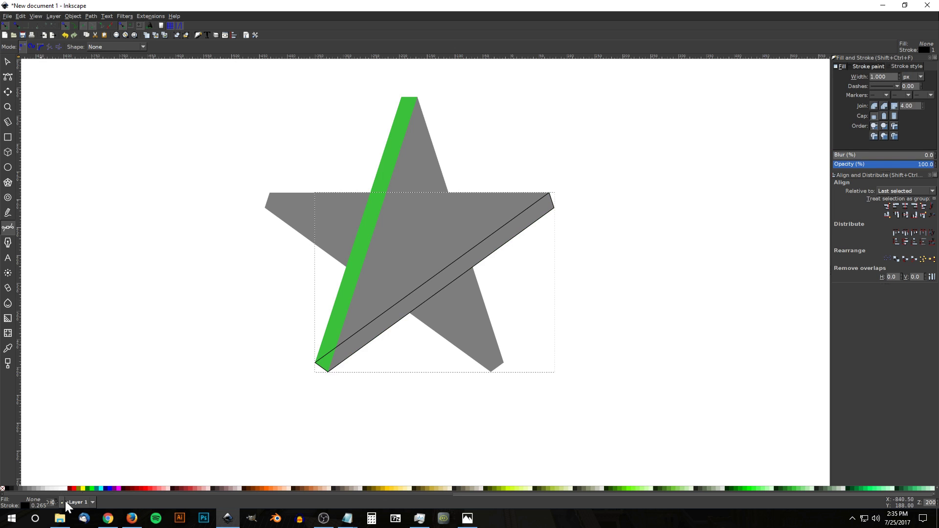
left_click(110, 488)
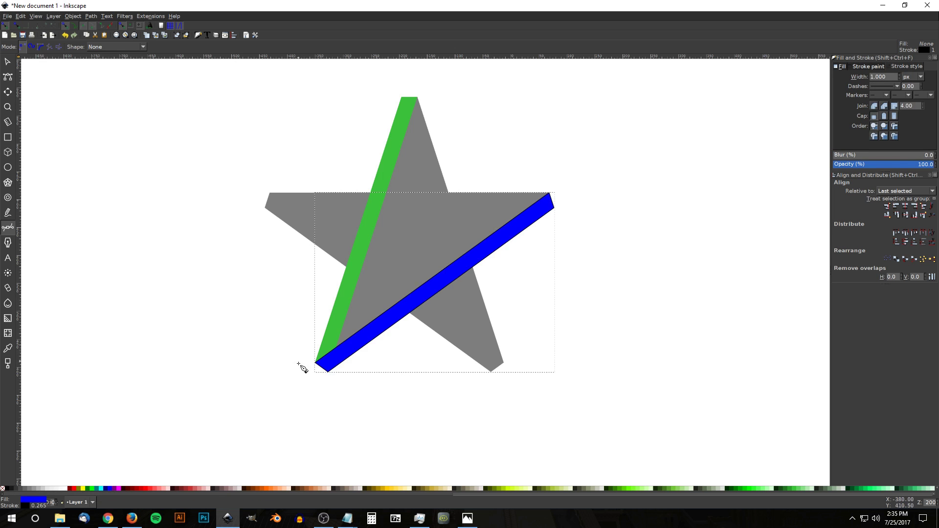
left_click(2, 488, "shift")
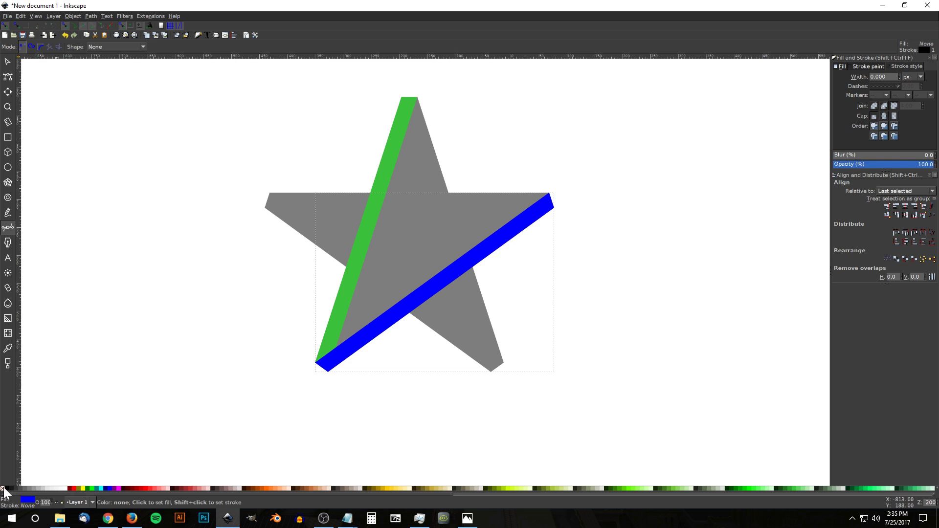
left_click_drag(884, 169, 881, 168)
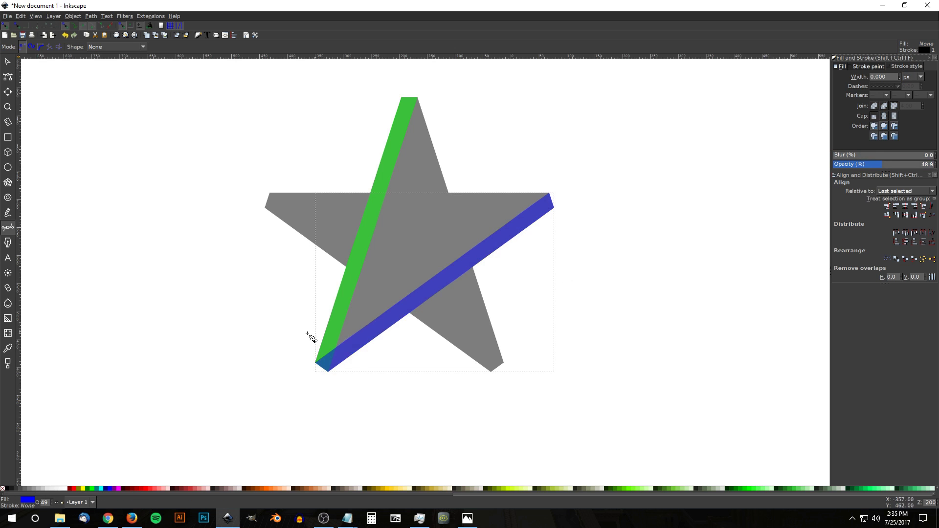
left_click(7, 61)
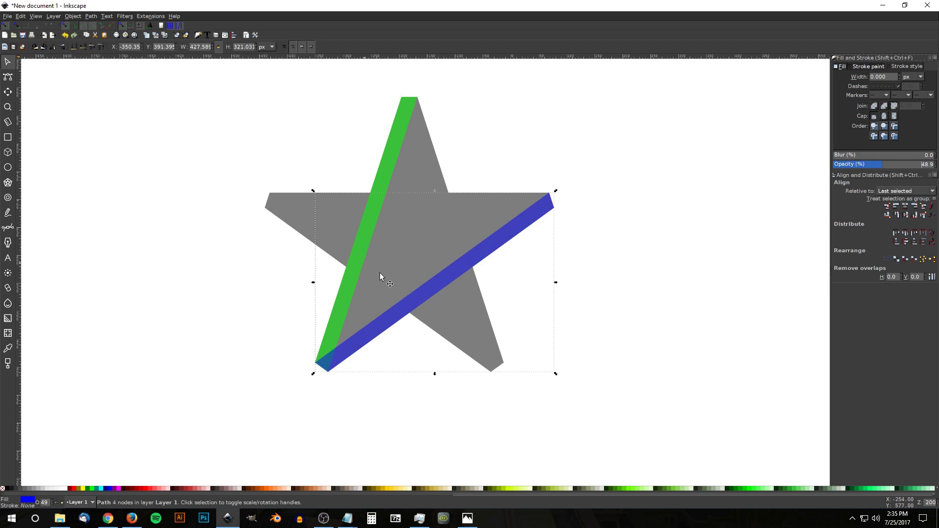
- Duplicate the blue band and subtract it from the green band with Path > Difference
right_click(432, 286)
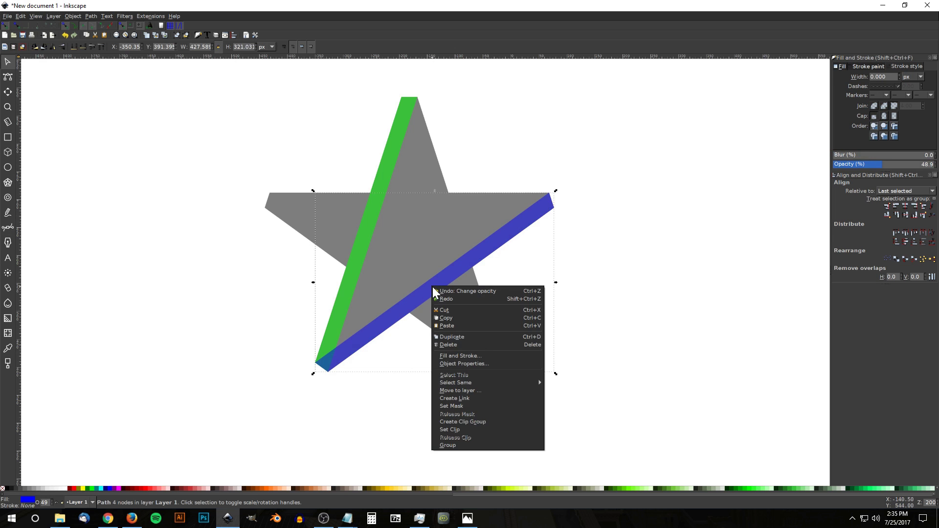
left_click(451, 338)
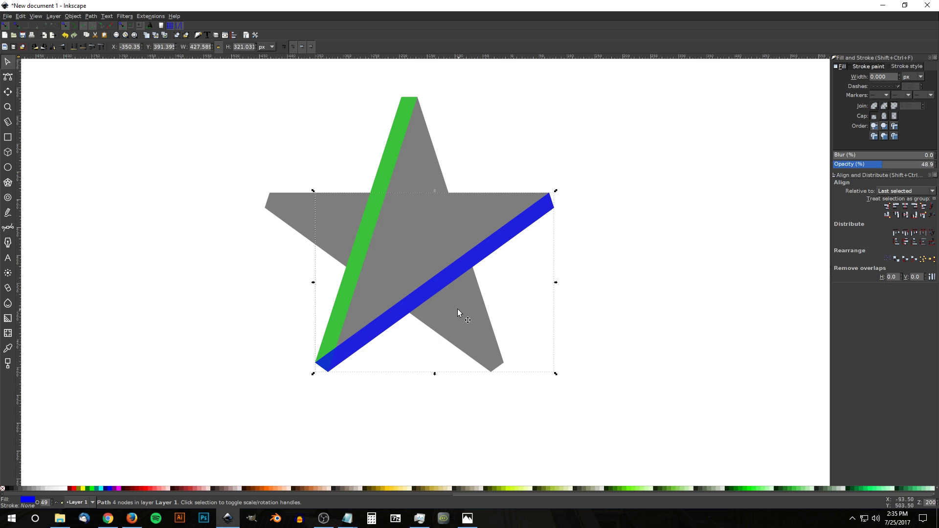
key("shift")
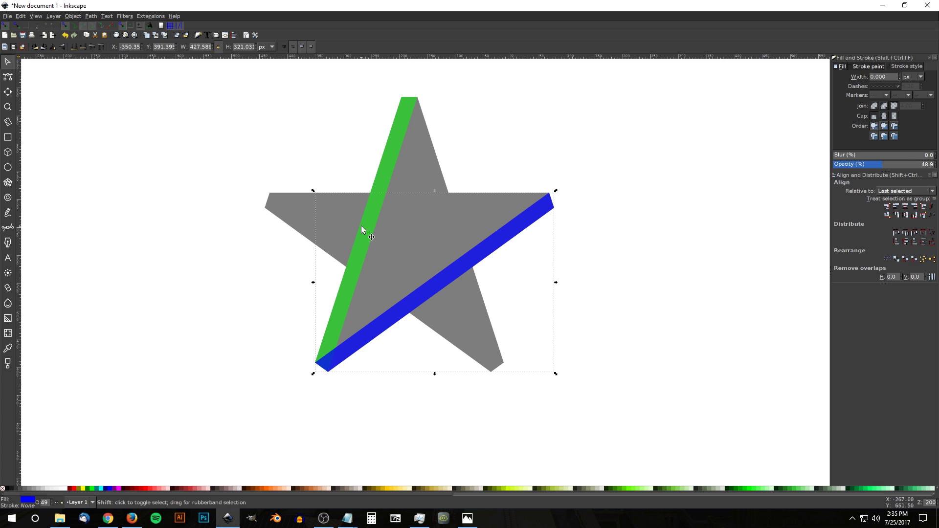
left_click(375, 207, "shift")
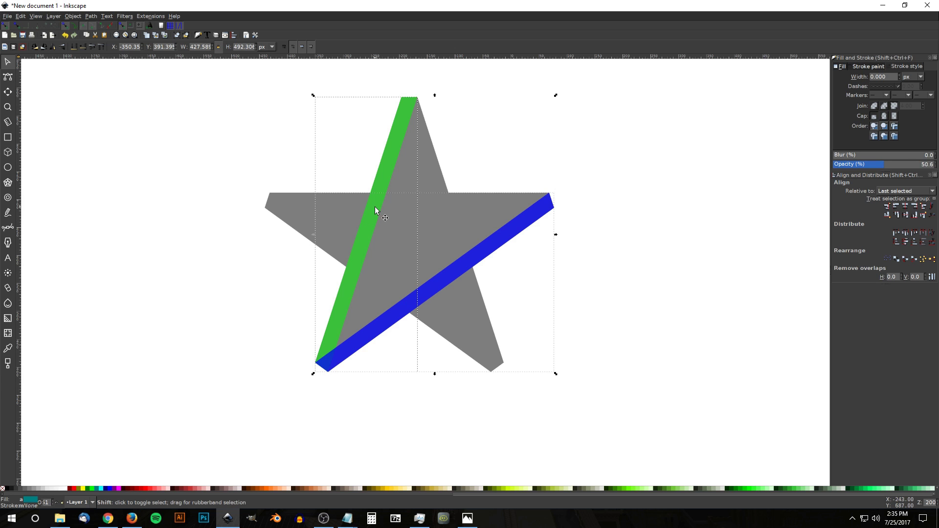
left_click(91, 16)
left_click(100, 67)
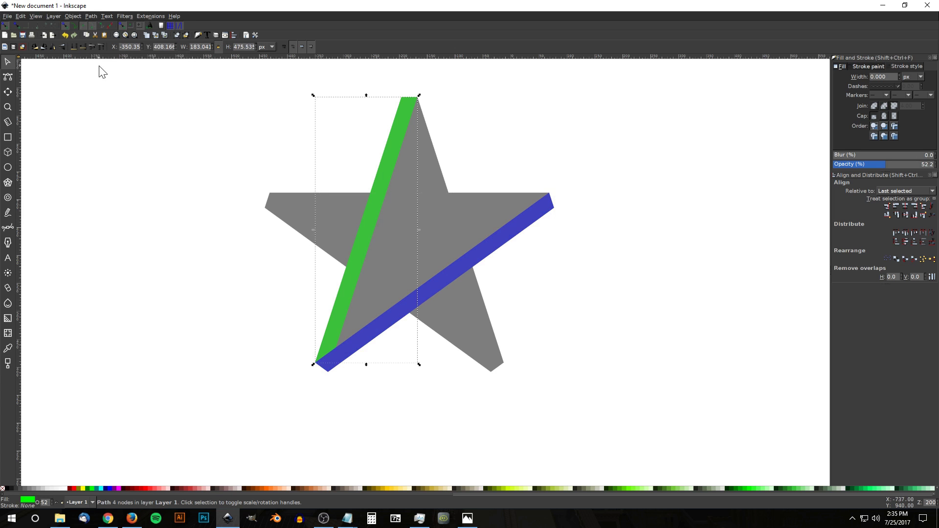
- Test-move the trimmed green band to check the cut, undo the move, and deselect
left_click_drag(341, 336, 313, 308)
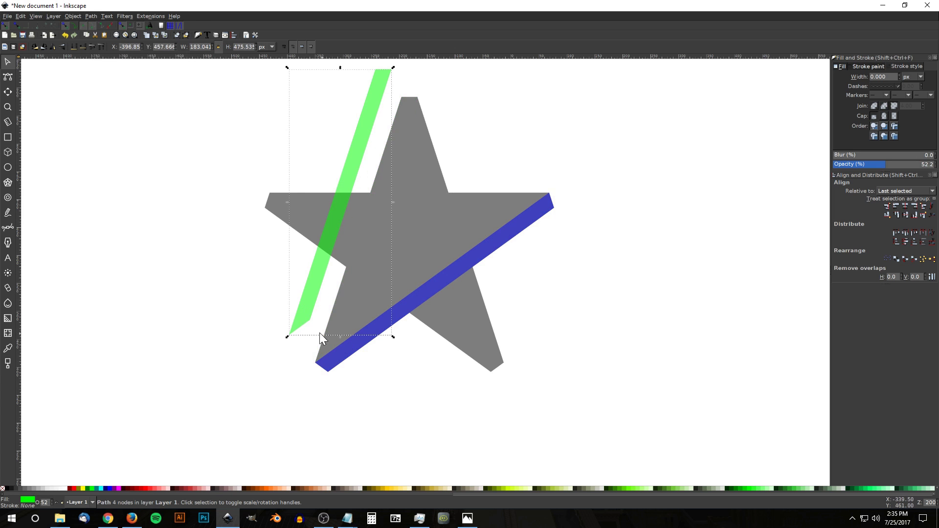
key("ctrl+z")
left_click(608, 289)
scroll(411, 288, "up", 3)
scroll(420, 305, "up", 1, "ctrl")
scroll(450, 305, "down", 1)
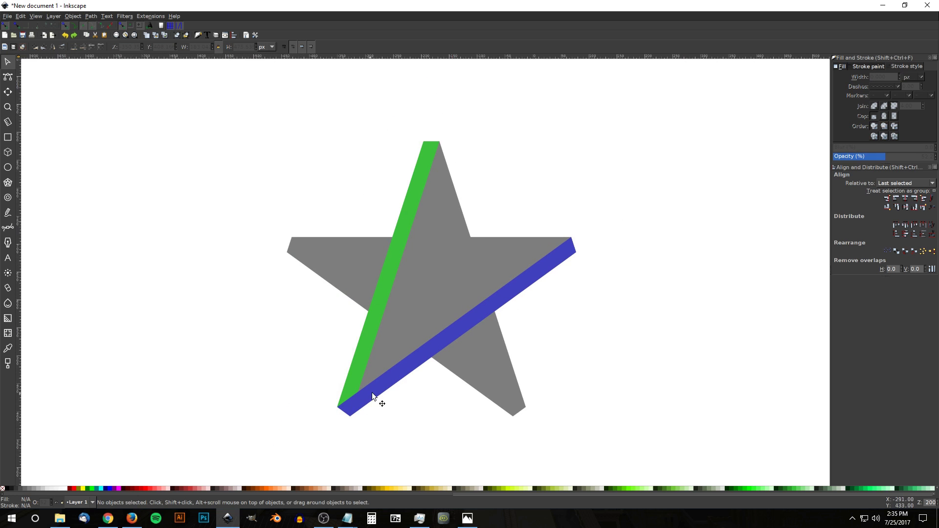
- Duplicate the blue band, recolour the copy green, and move it up-left
left_click(560, 259)
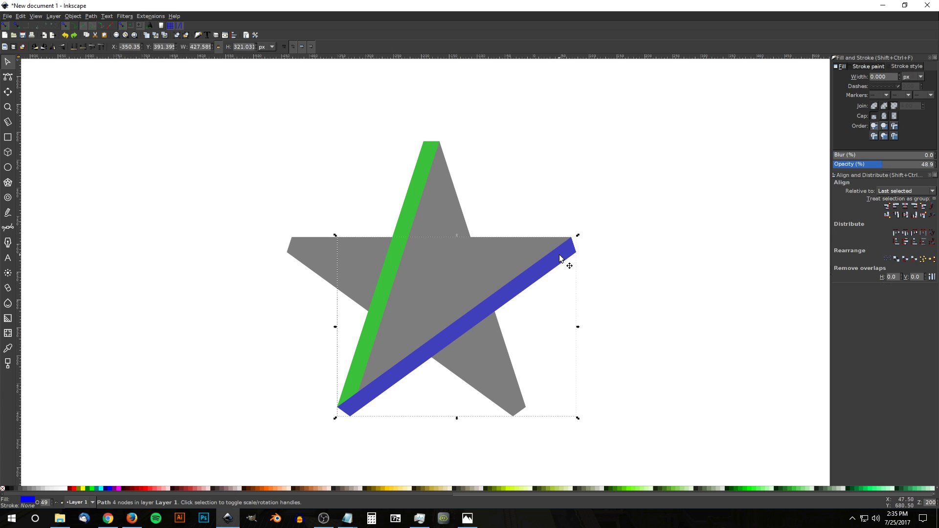
right_click(447, 331)
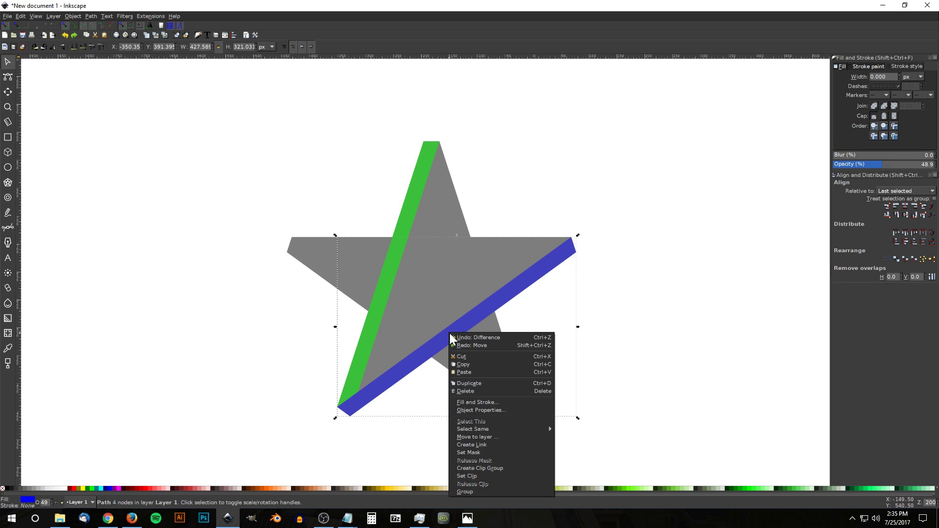
left_click(465, 385)
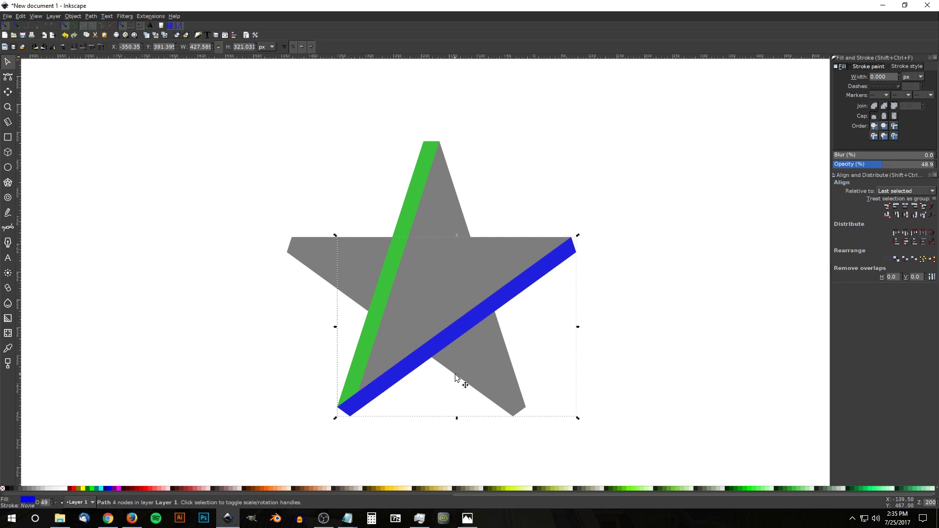
left_click(92, 488)
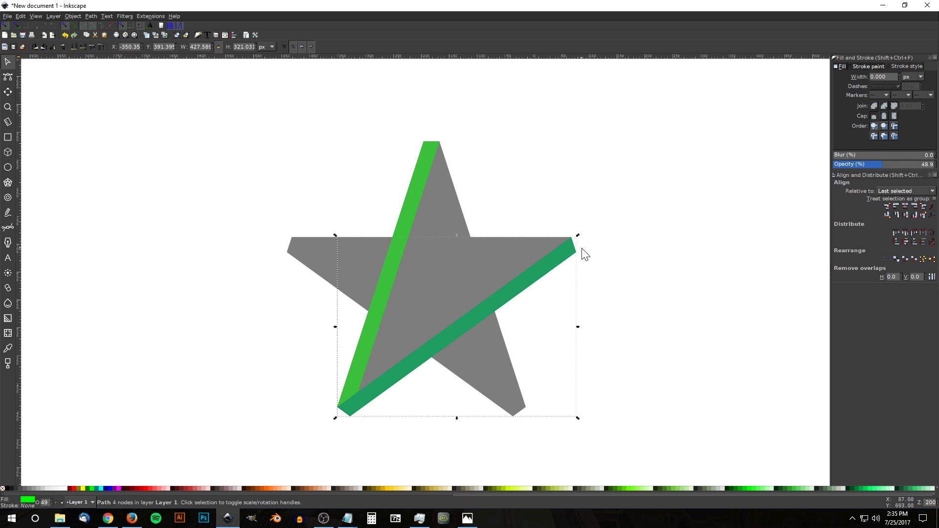
left_click_drag(581, 256, 571, 237)
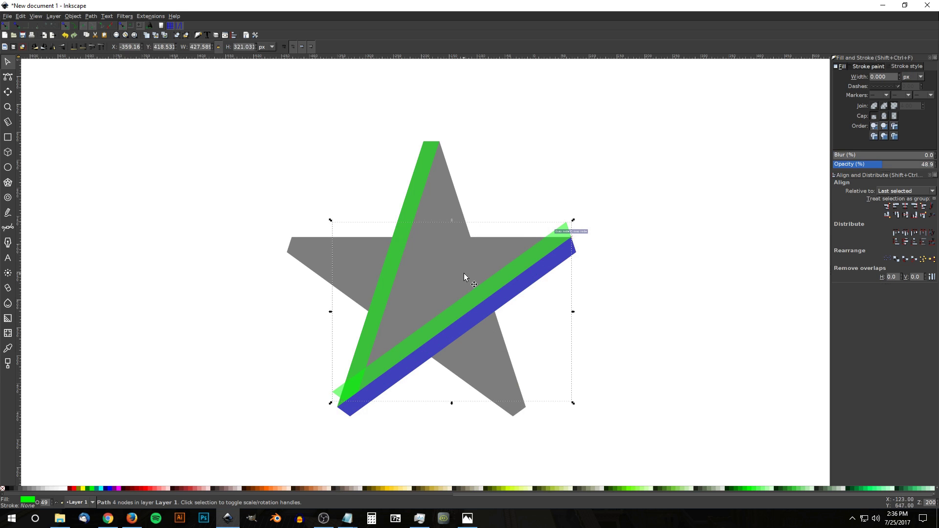
- Duplicate the star and intersect it with the green band to clip it
left_click(435, 258)
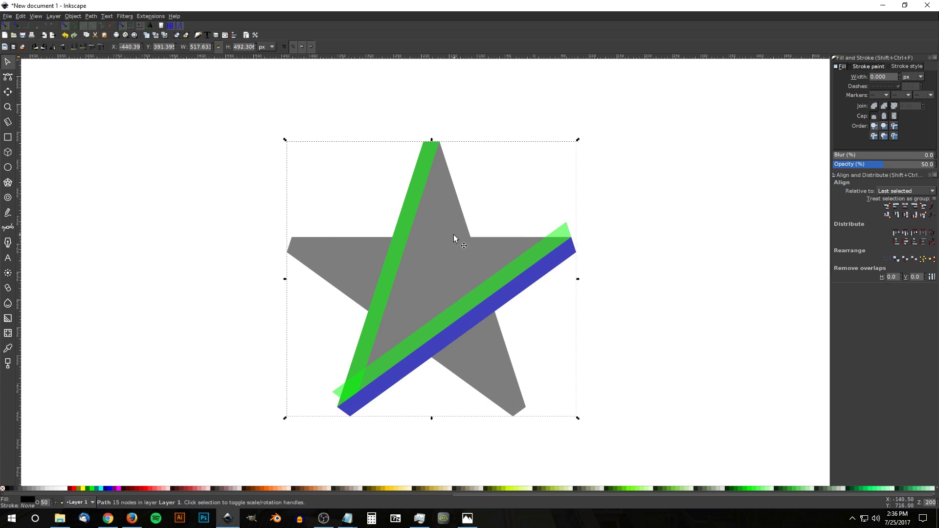
right_click(453, 234)
left_click(470, 281)
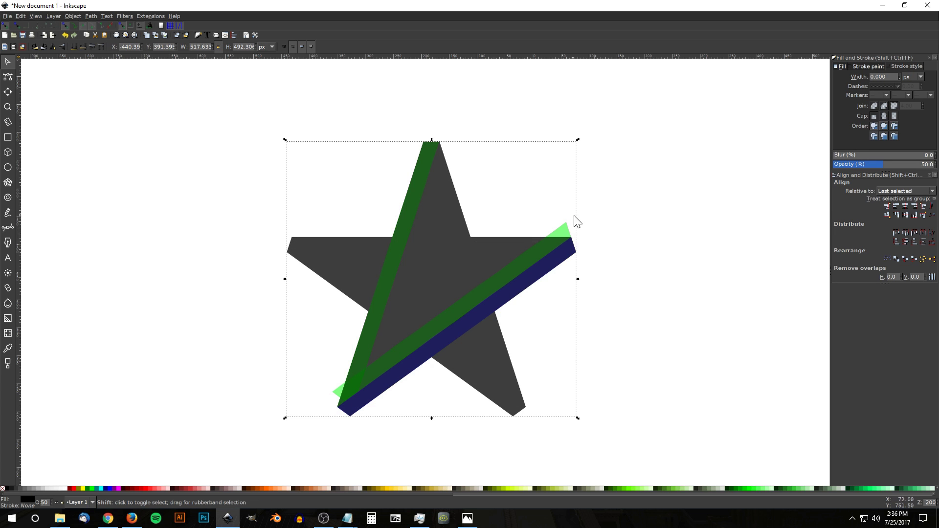
left_click(566, 229, "shift")
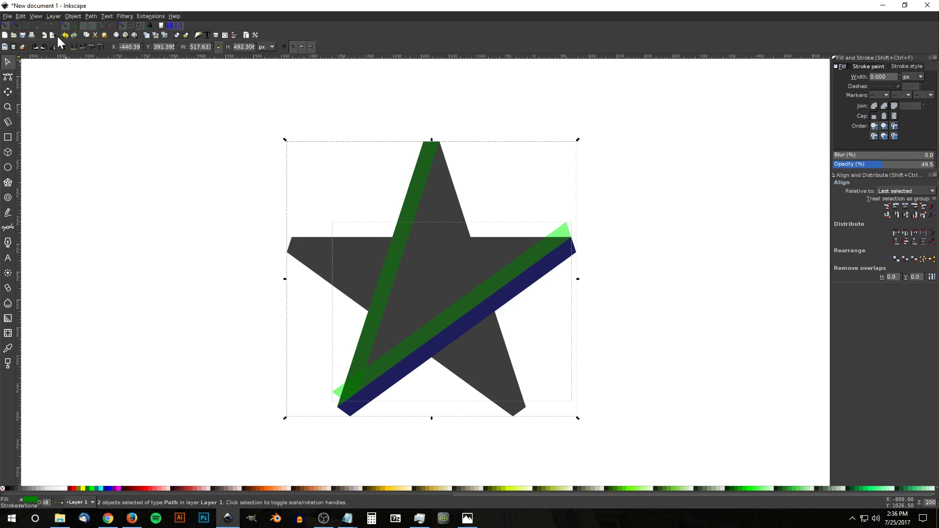
left_click(89, 16)
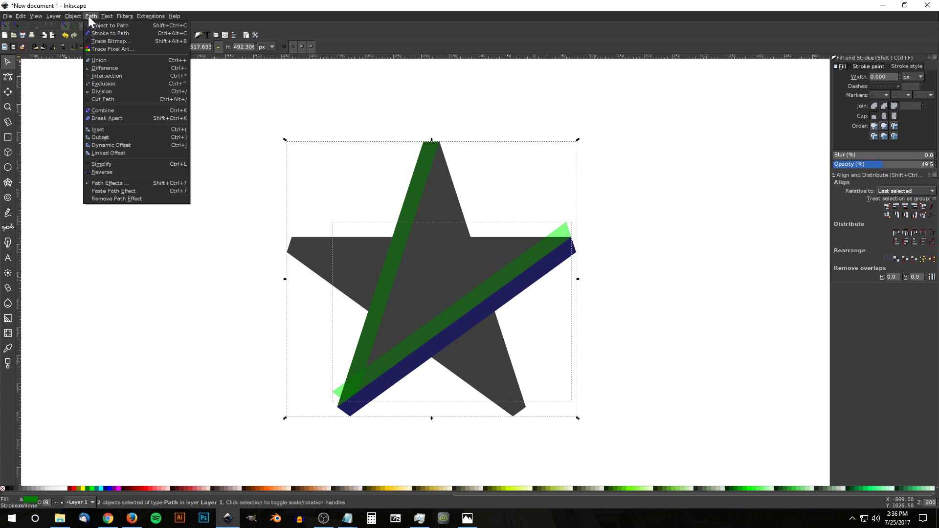
left_click(105, 76)
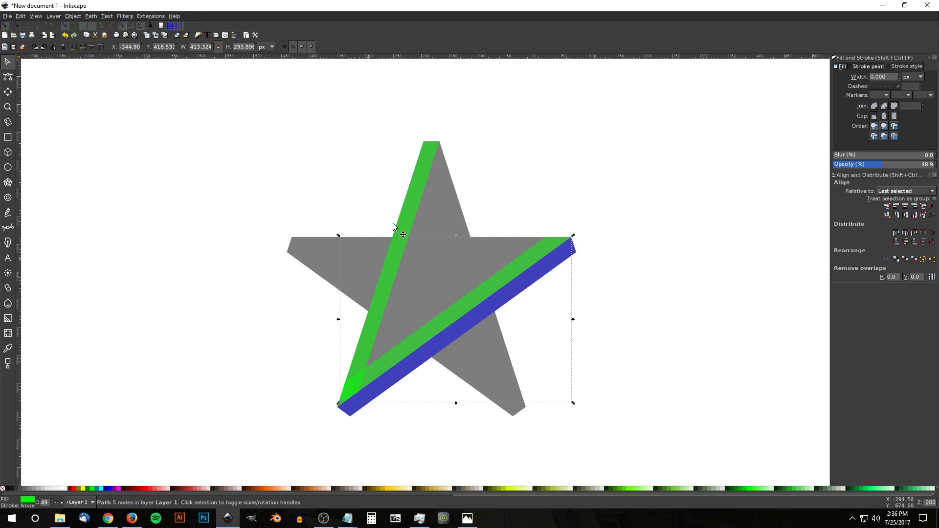
- Duplicate the left green band, colour the copy blue, and place it alongside
left_click(434, 158)
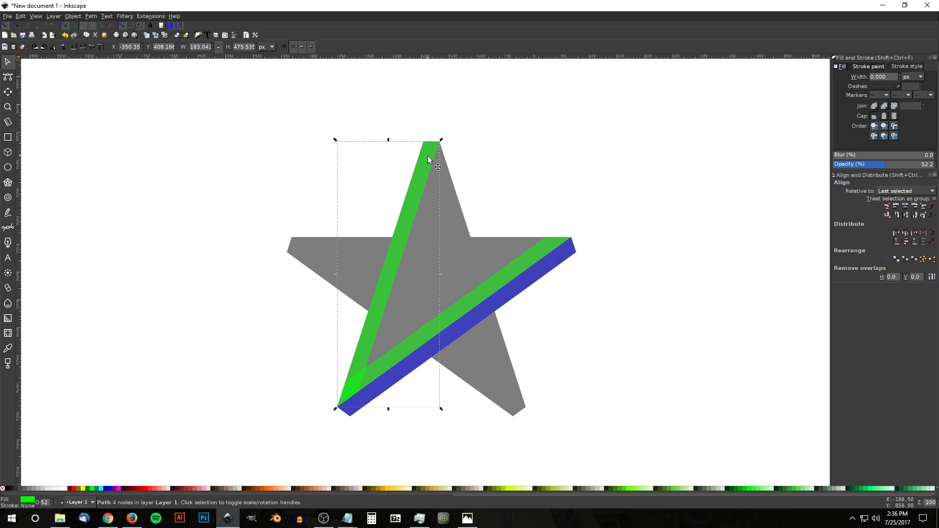
right_click(427, 157)
left_click(449, 210)
left_click(110, 488)
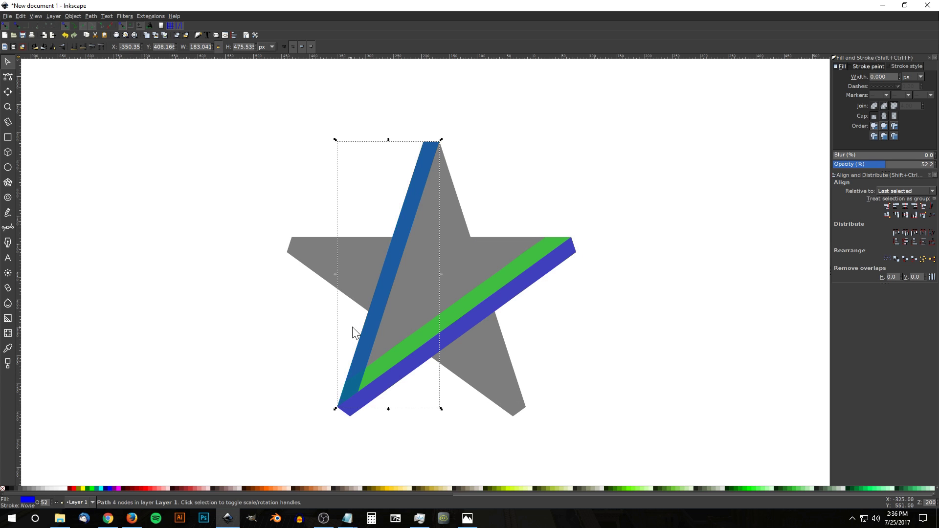
left_click_drag(430, 145, 451, 143)
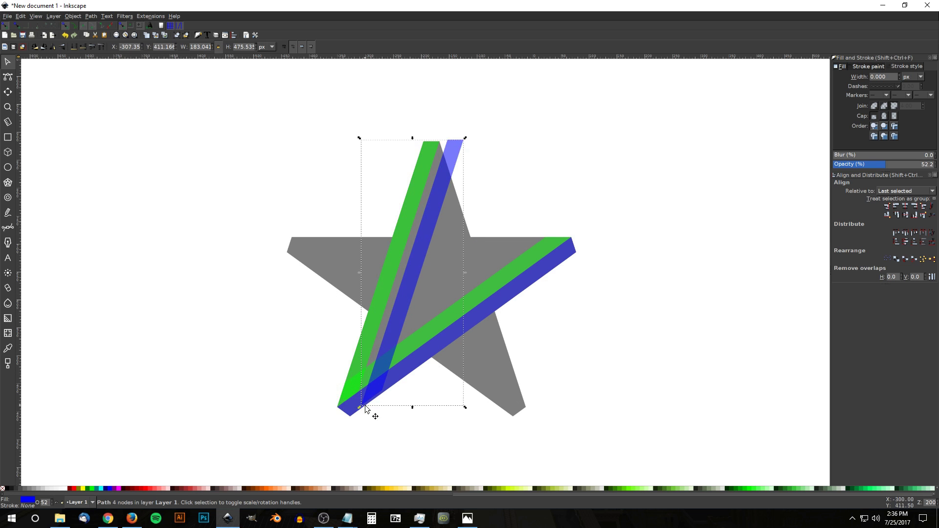
left_click_drag(368, 398, 371, 360)
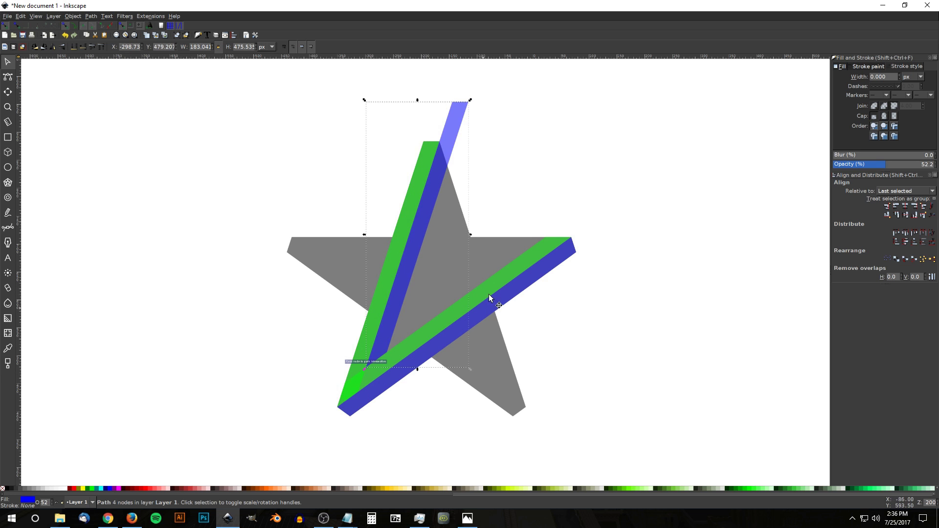
- Duplicate the star and intersect it with the blue band to trim it
left_click(452, 214)
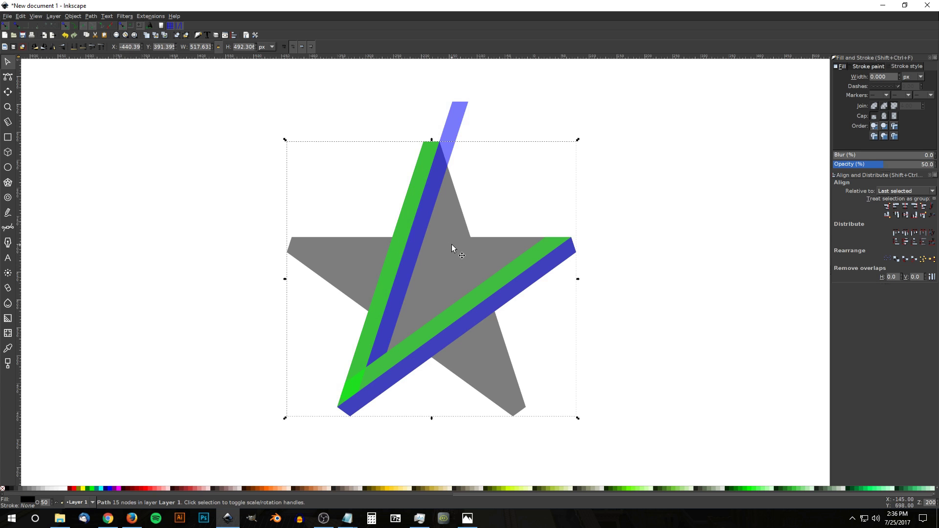
left_click_drag(451, 245, 434, 265)
key("ctrl+d")
scroll(432, 265, "left", 3)
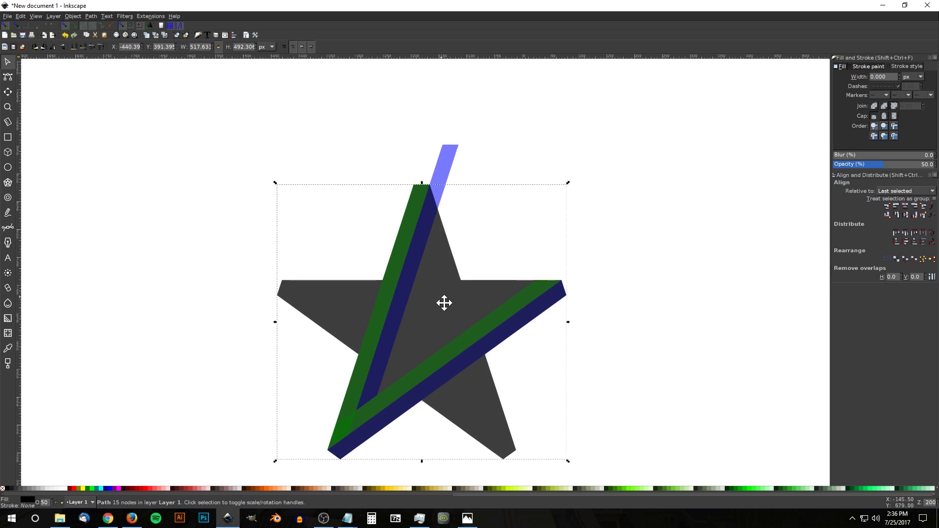
left_click(472, 153, "shift")
scroll(434, 205, "down", 2)
left_click(91, 16)
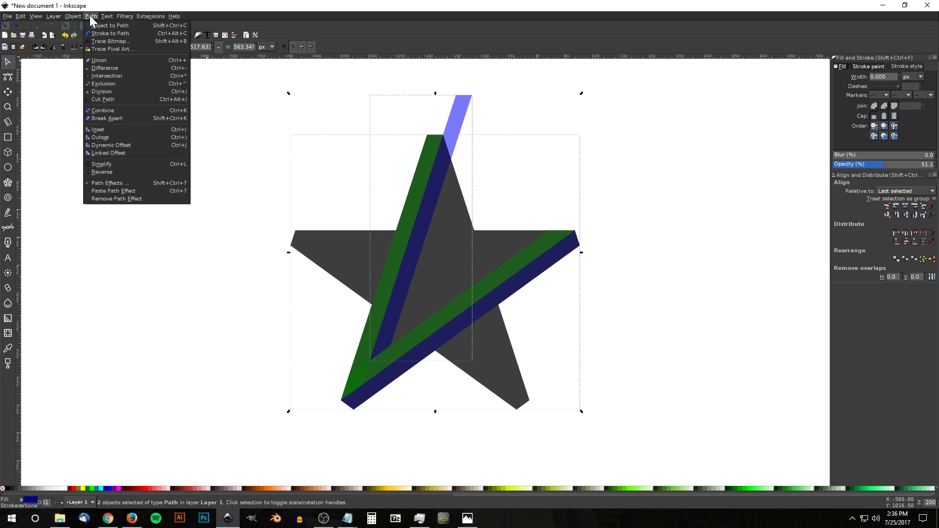
left_click(112, 74)
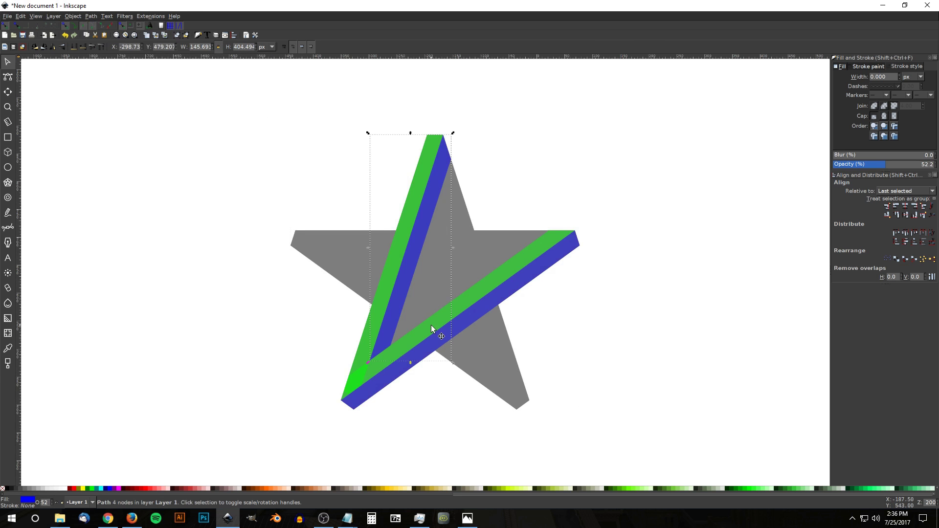
- Undo the accidental moves back to the trimmed blue strip and deselect everything
scroll(432, 329, "up", 1)
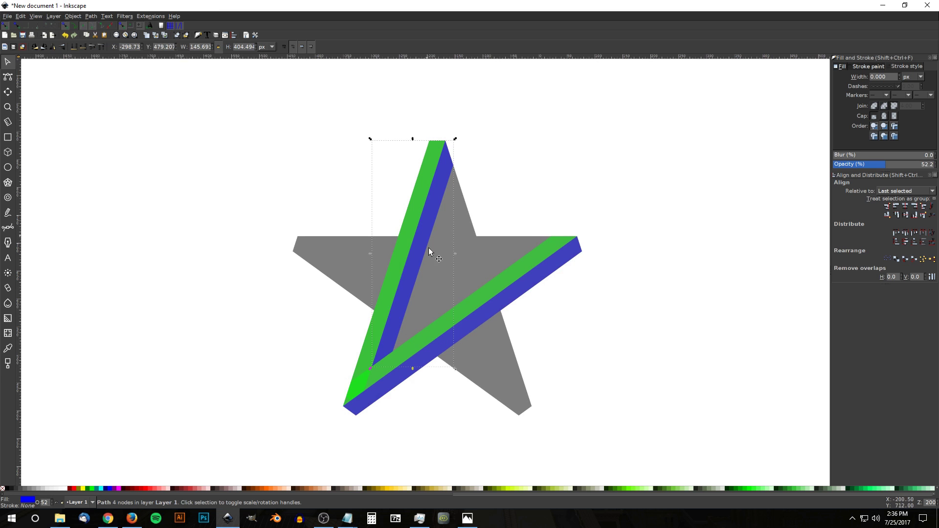
key("ctrl+z")
key("ctrl+z")
key("ctrl+z")
key("ctrl+z")
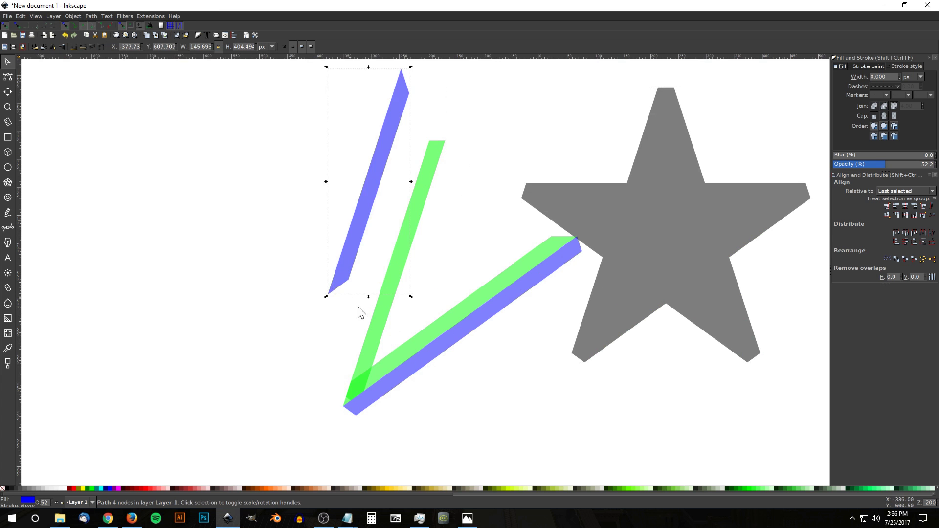
key("ctrl+z")
key("ctrl+z")
left_click(560, 323)
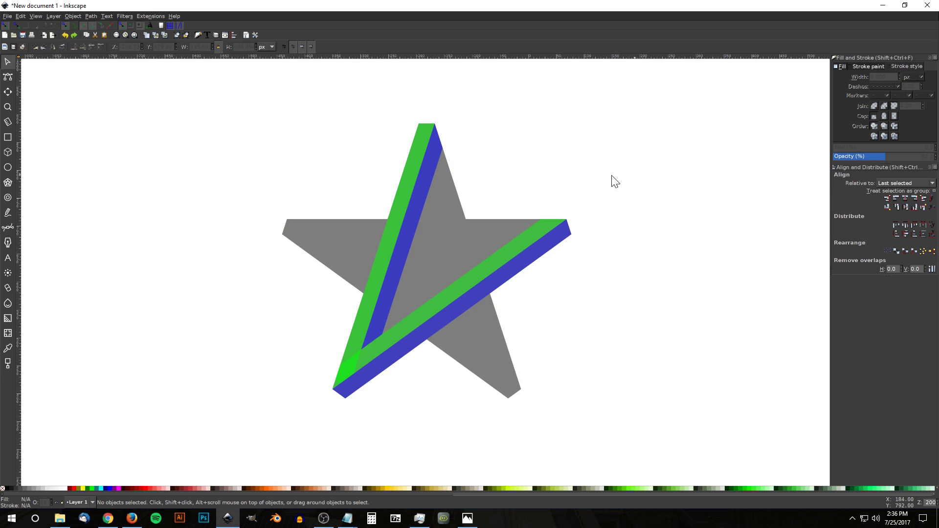
- Draw a closed straight-line stripe from the star's left tip to its lower-right tip
scroll(646, 235, "right", 1)
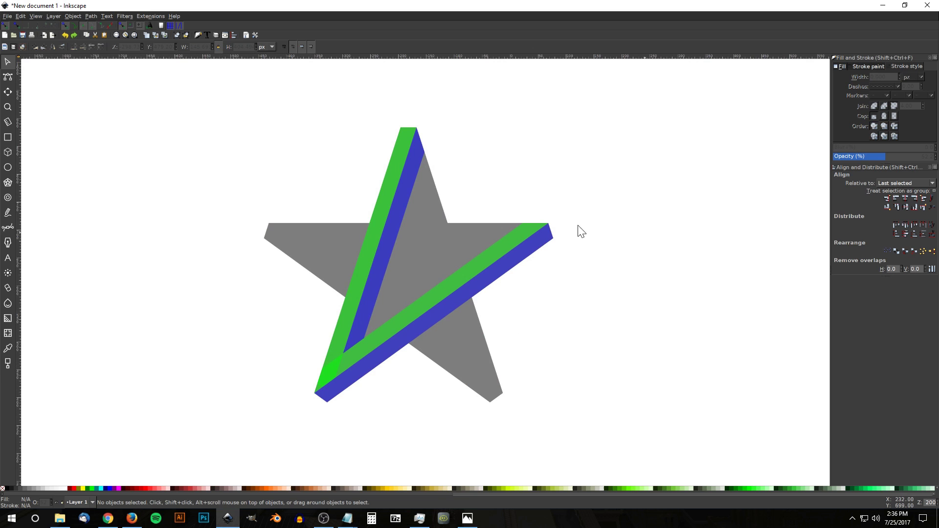
left_click(11, 228)
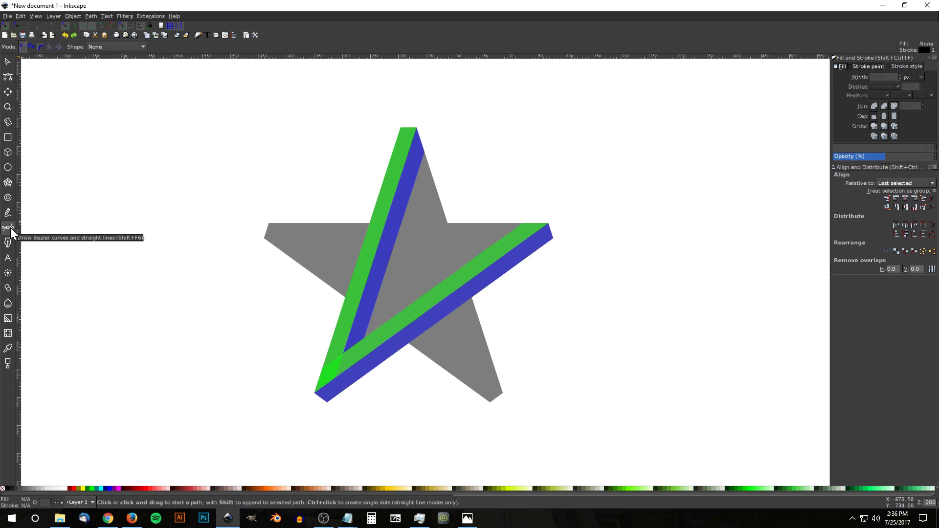
left_click(270, 223)
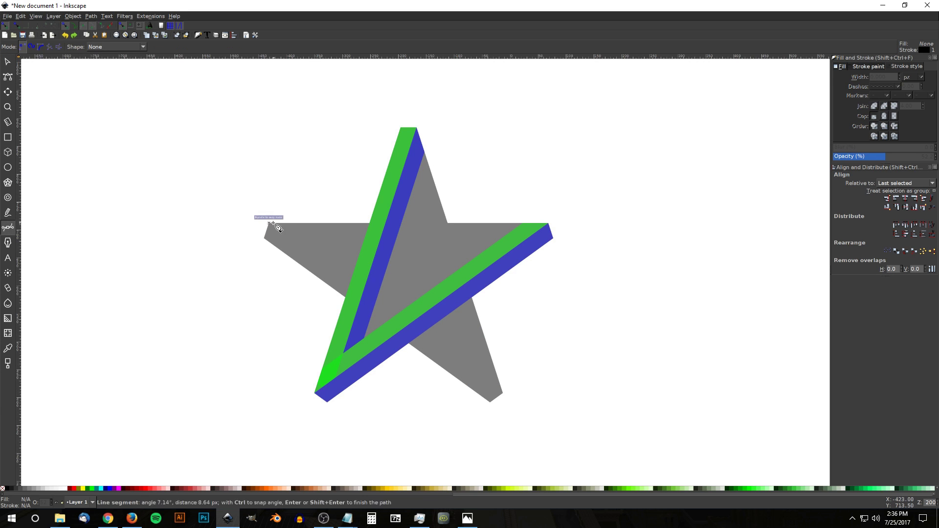
left_click(493, 401)
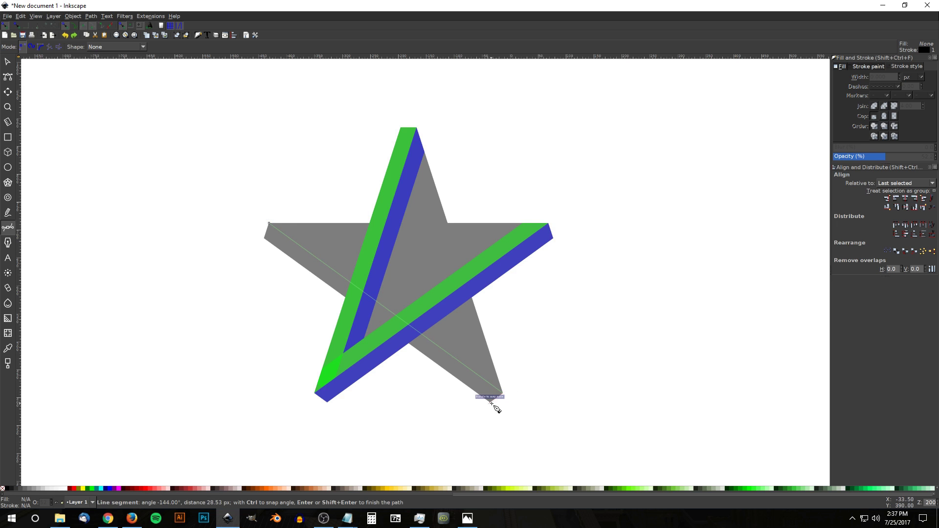
left_click(270, 225)
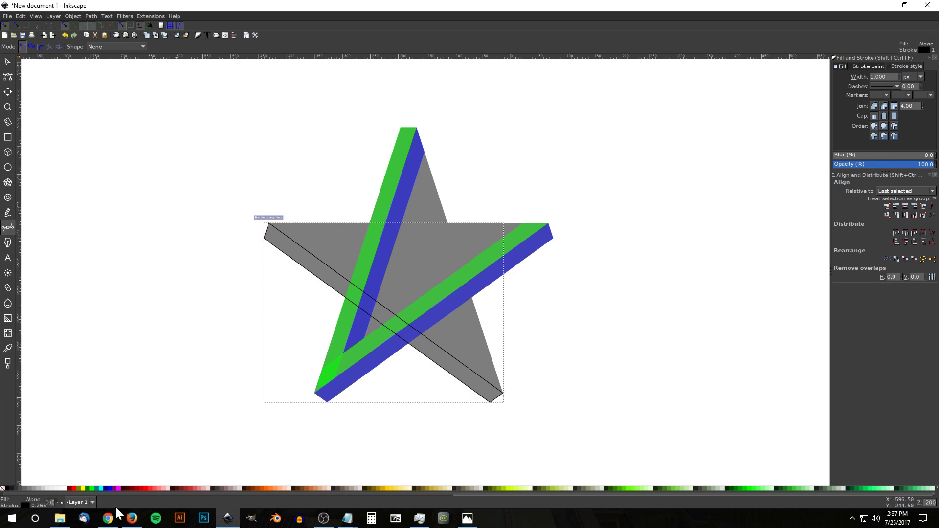
- Fill the stripe red, remove its outline and lower its opacity to about 49%
left_click(72, 488)
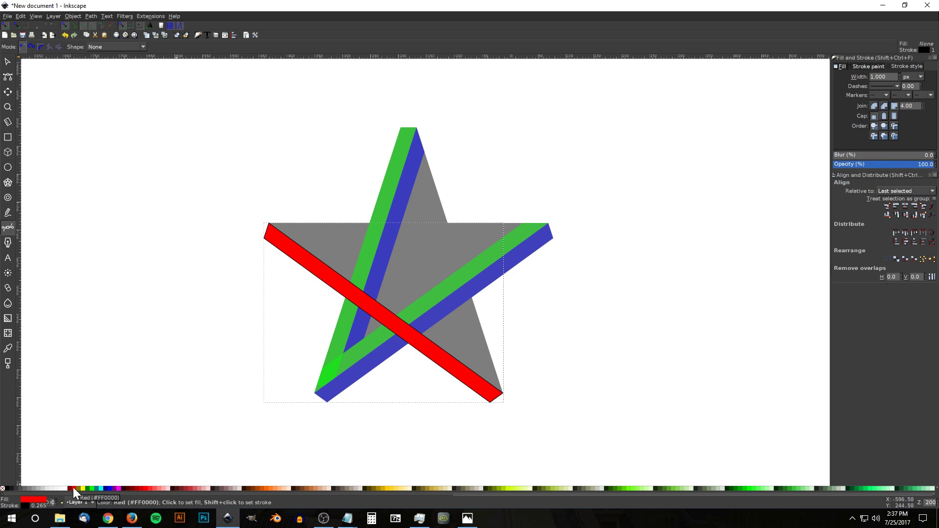
left_click(3, 489, "shift")
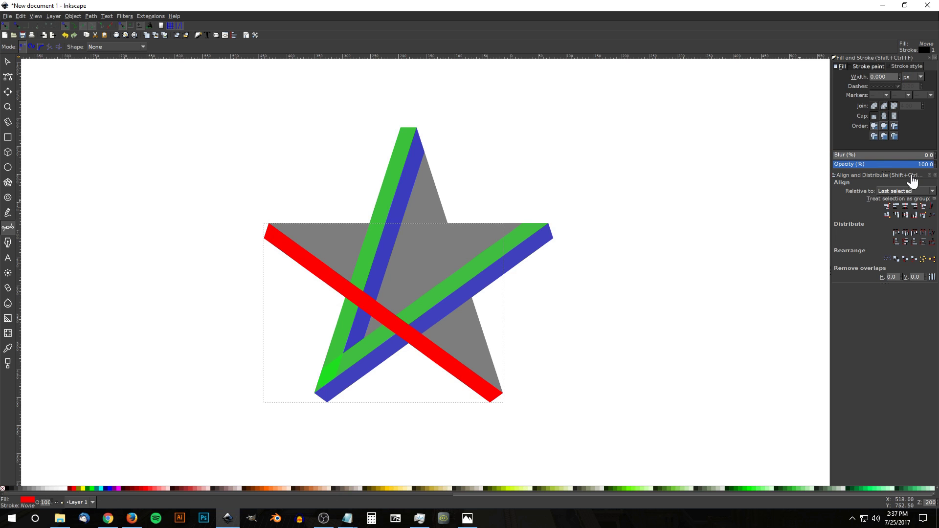
left_click_drag(893, 168, 886, 168)
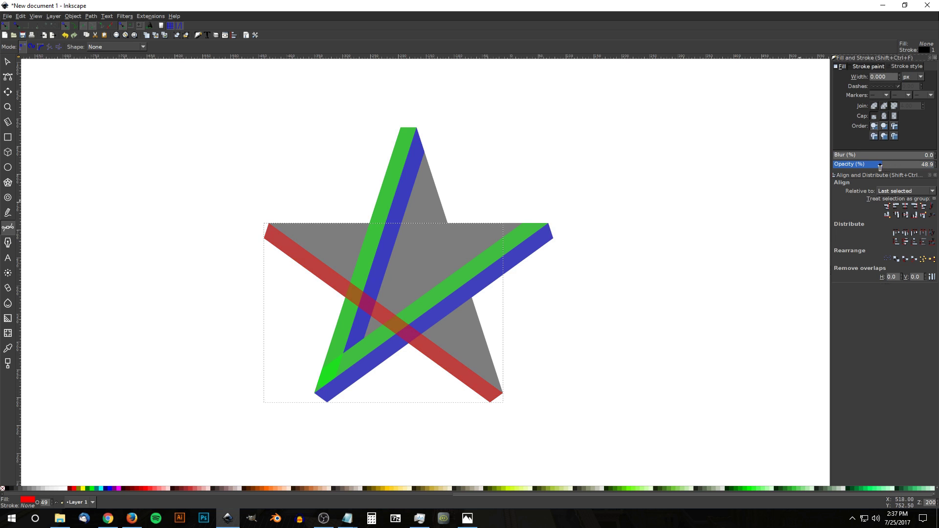
left_click(8, 62)
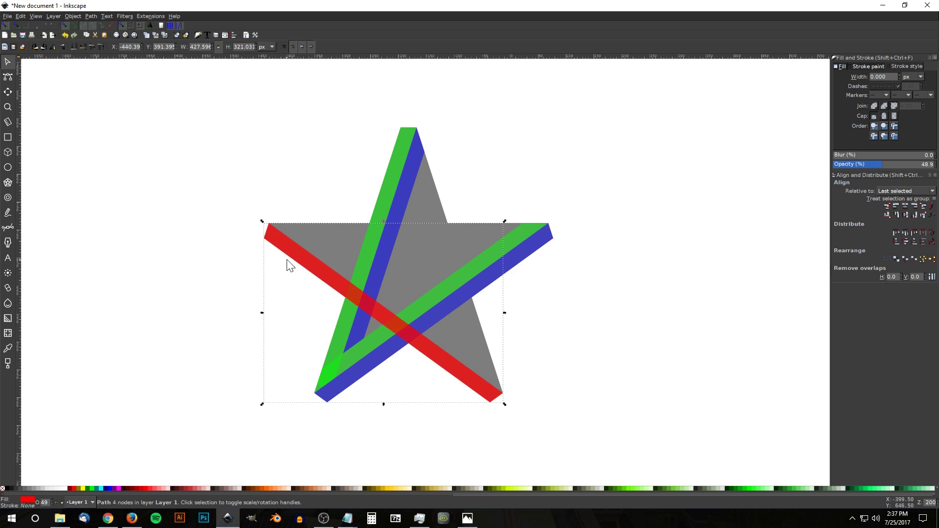
- Shift the red stripe copy up-right and union it with the original stripe
left_click_drag(269, 236, 269, 216)
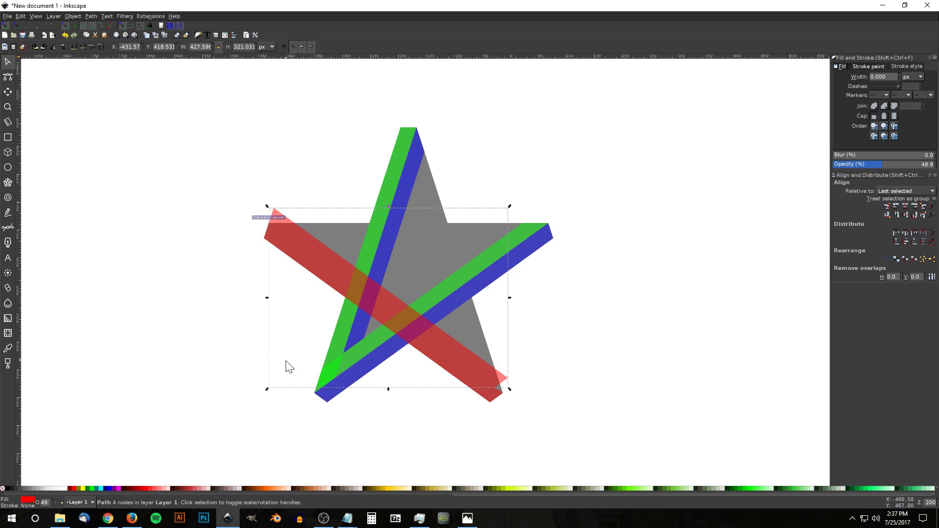
left_click(272, 233, "shift")
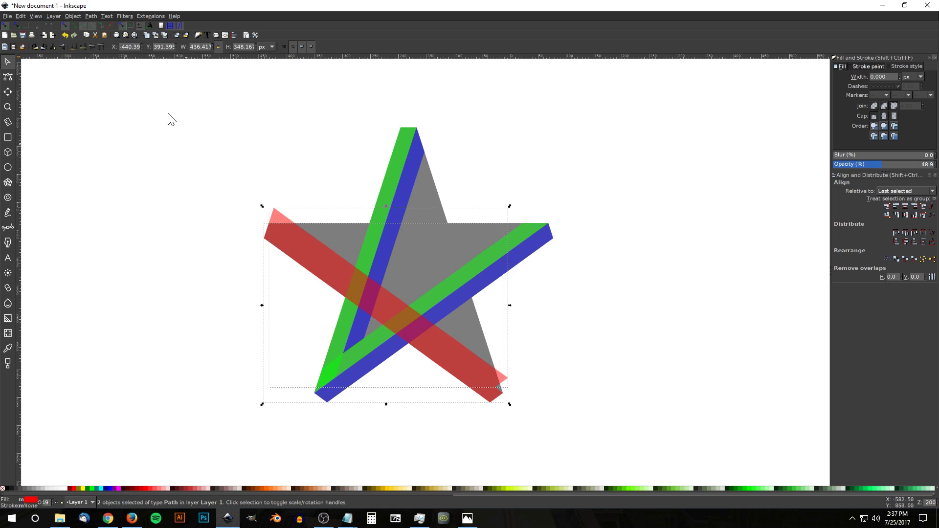
left_click(92, 16)
left_click(96, 60)
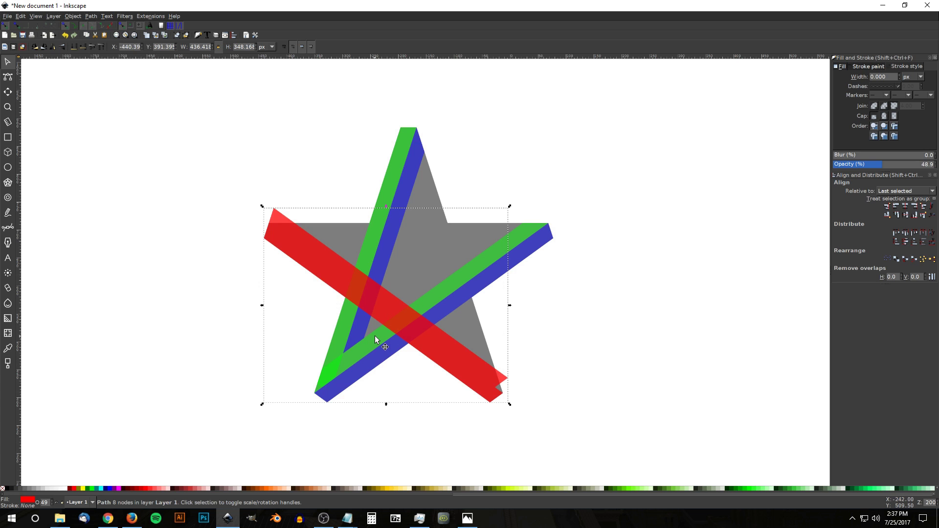
key("shift")
- Cut the red band's shape out of the green and blue stripes, then break the blue stripe apart
left_click(344, 314, "shift")
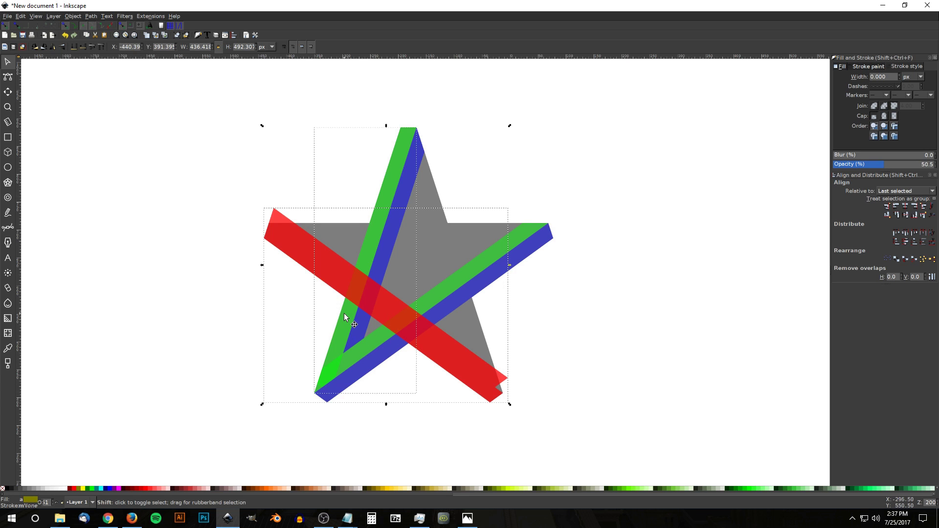
left_click(92, 16)
left_click(116, 68)
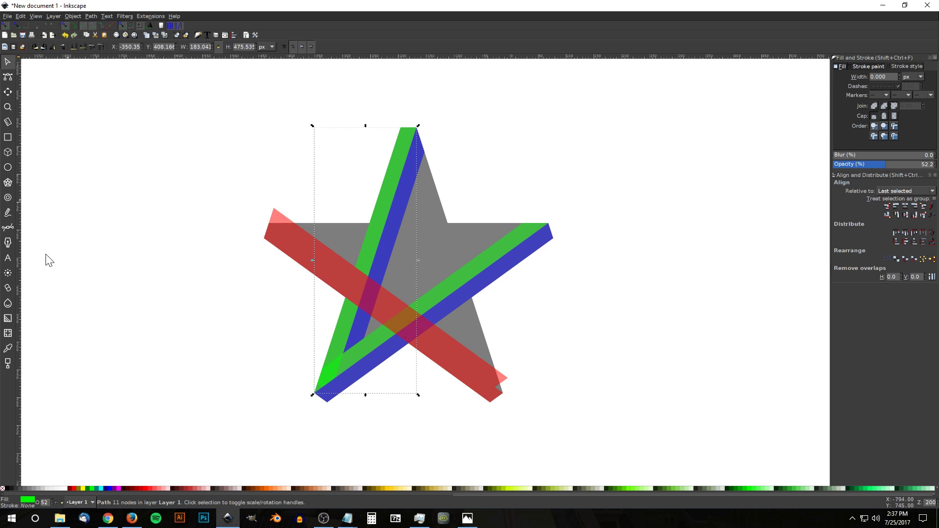
left_click(288, 224)
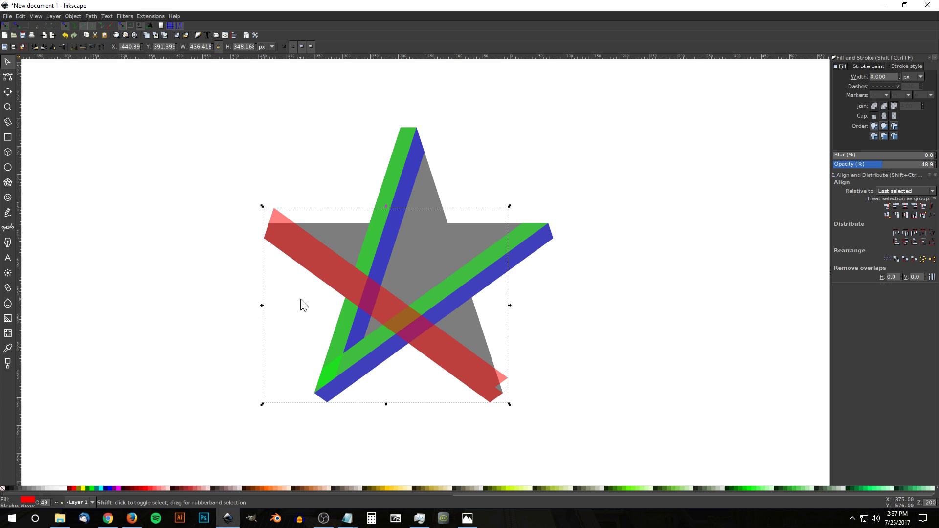
left_click(414, 159, "shift")
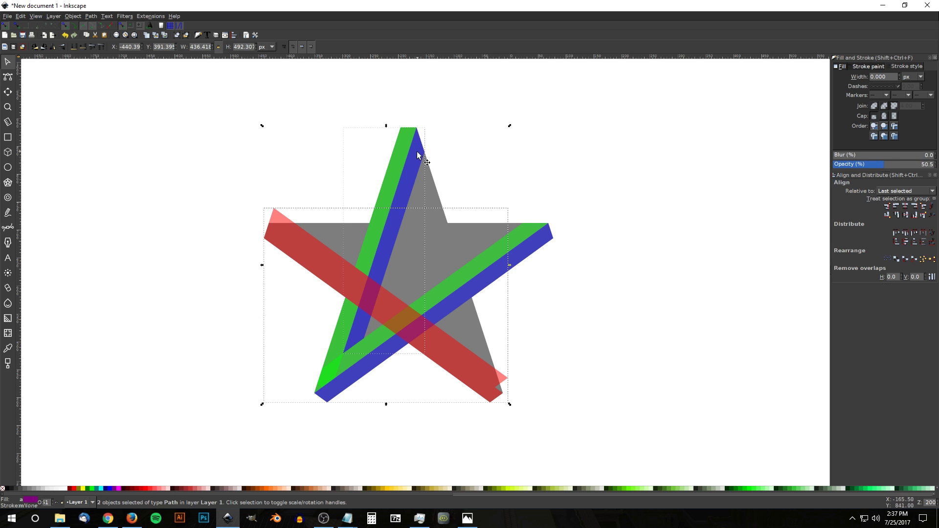
left_click(91, 17)
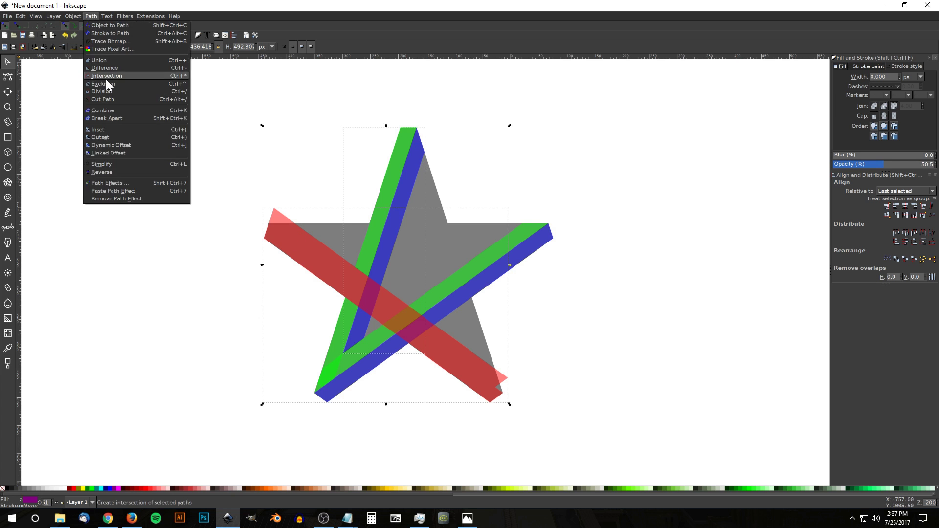
left_click(109, 69)
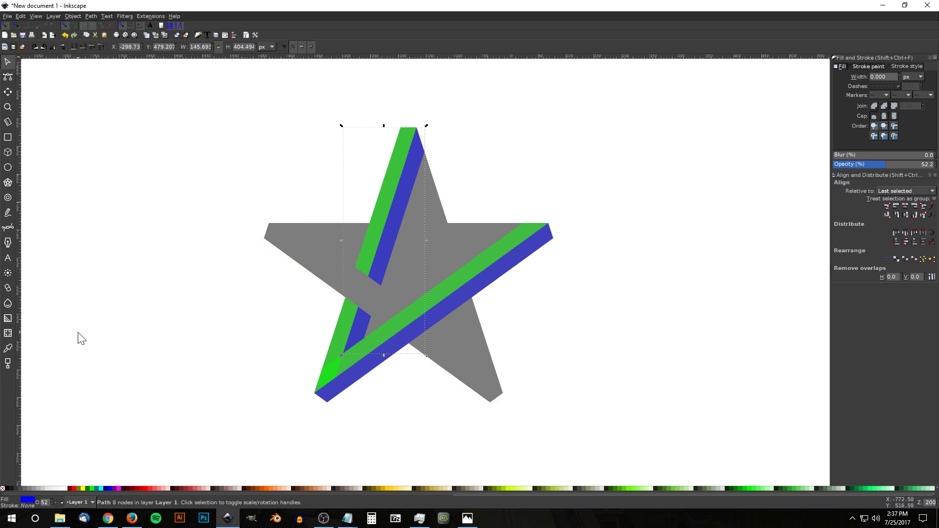
left_click(91, 16)
left_click(111, 121)
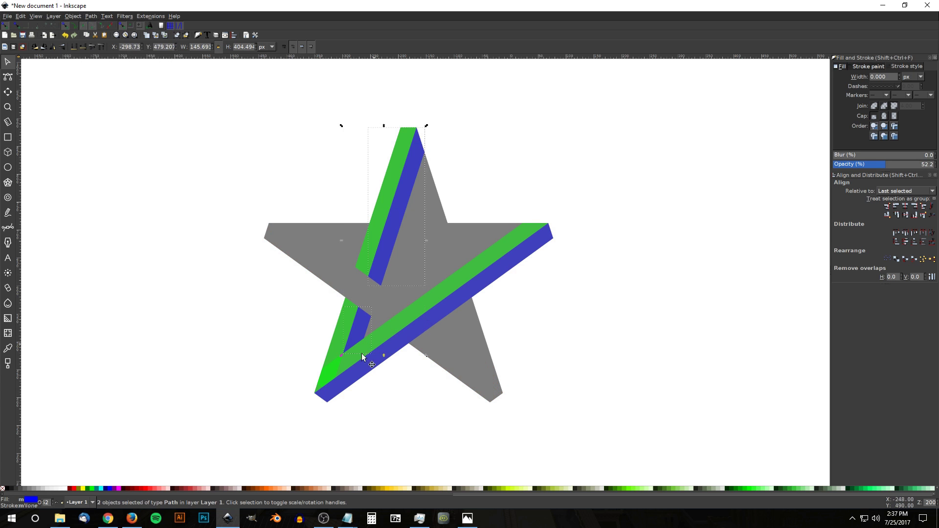
- Move the detached blue strip off the star and delete it
left_click(652, 154)
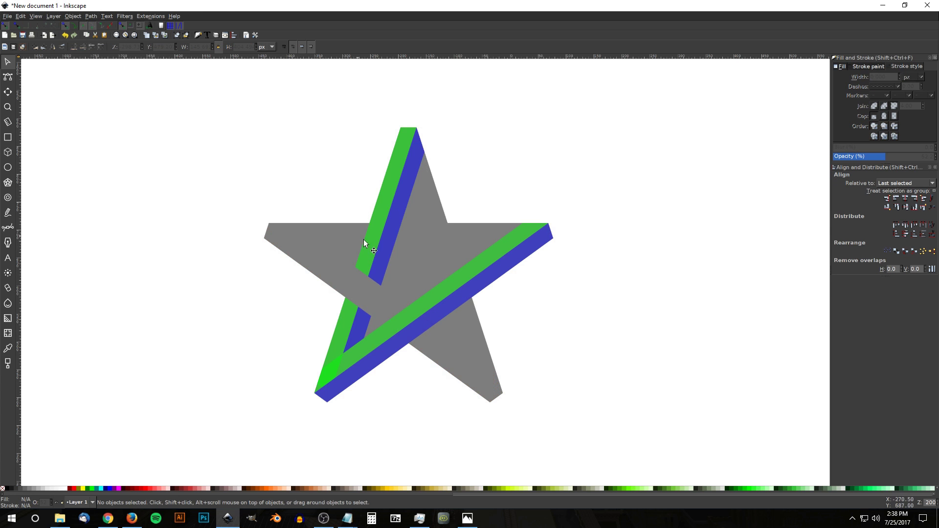
left_click_drag(402, 203, 687, 203)
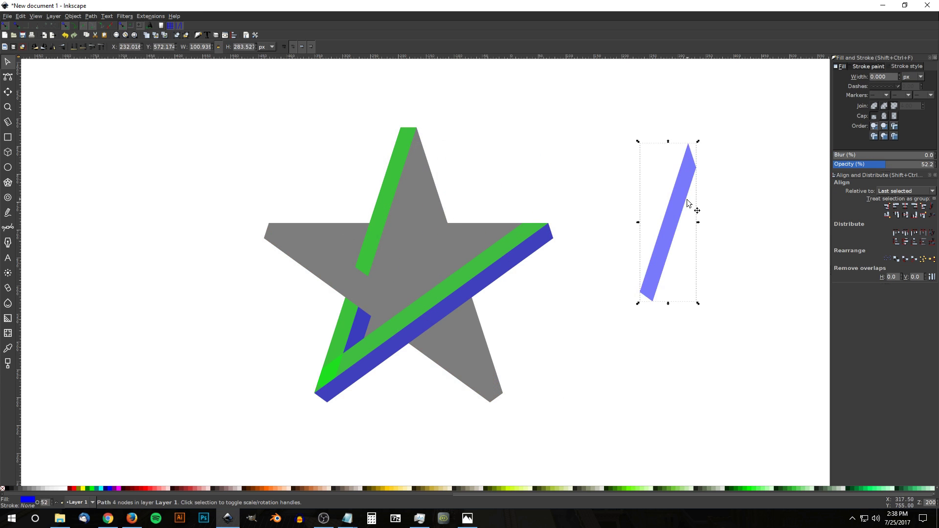
key("Delete")
- Break the green path apart and delete its upper strip and small piece
scroll(382, 304, "up", 1)
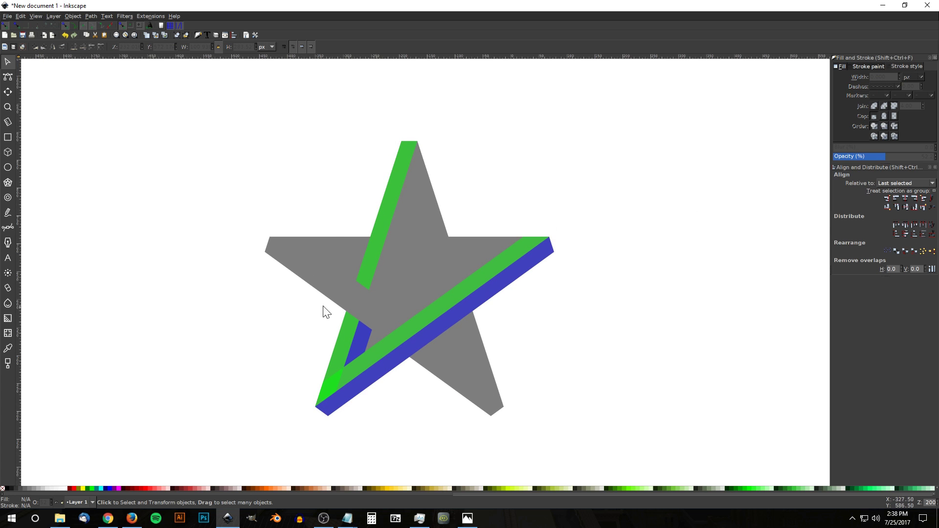
left_click(403, 157)
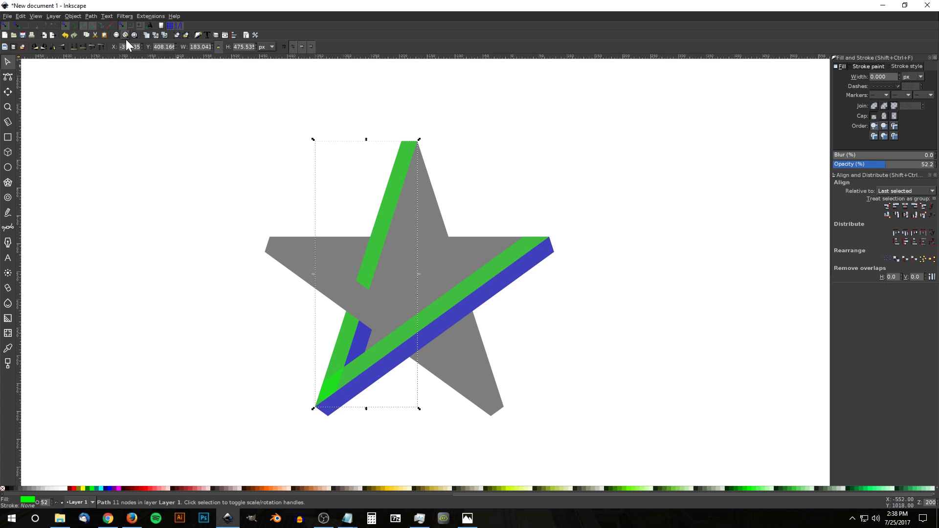
left_click(91, 18)
left_click(101, 119)
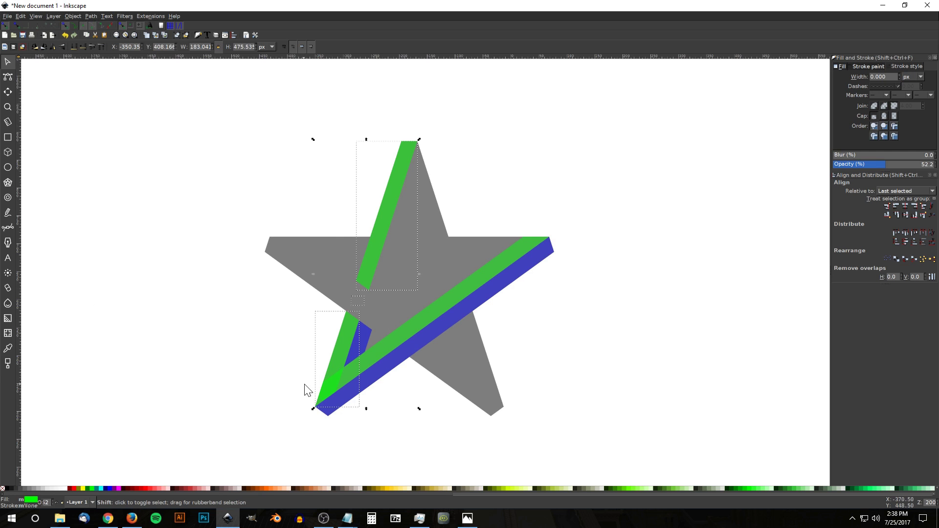
left_click(345, 341, "shift")
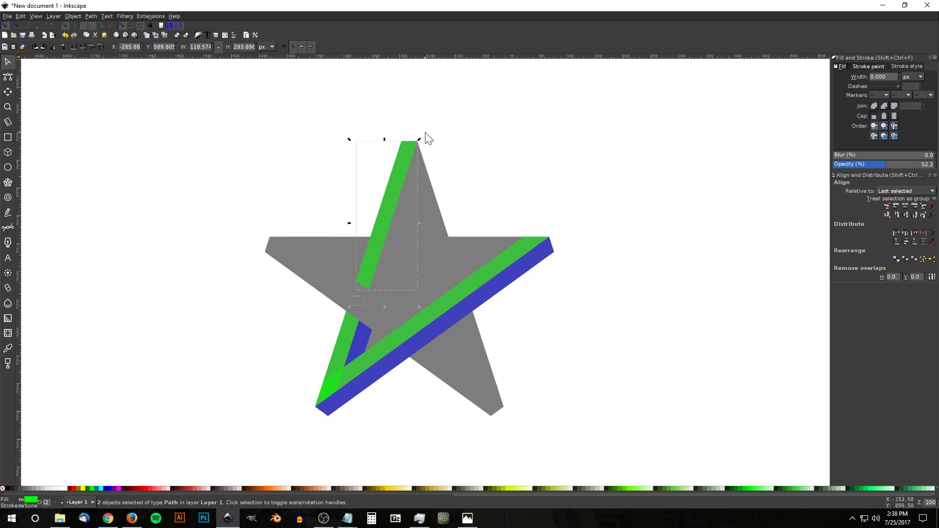
key("Delete")
scroll(413, 147, "down", 1)
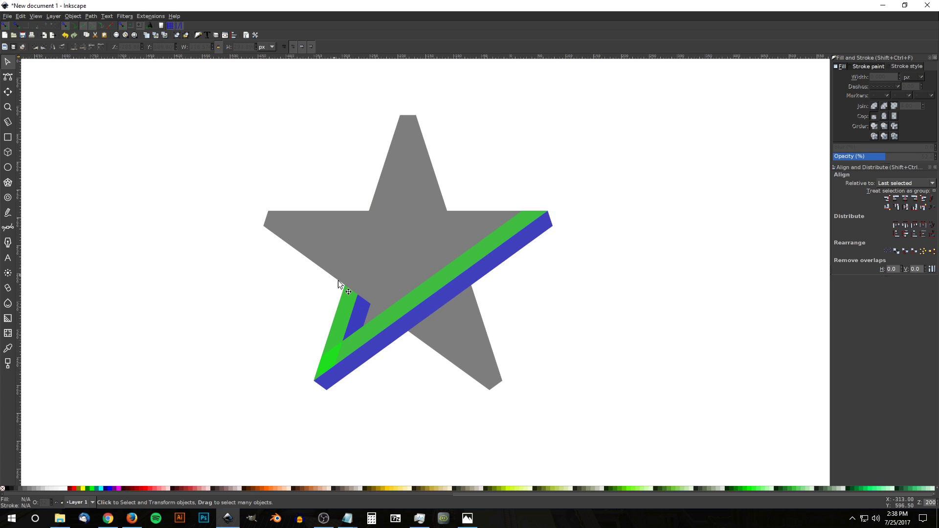
scroll(491, 365, "down", 1)
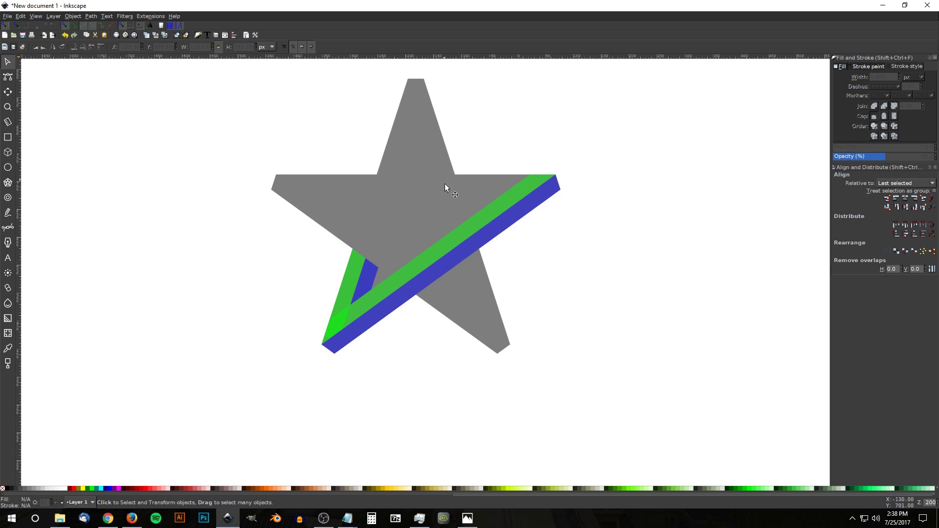
scroll(418, 236, "up", 2)
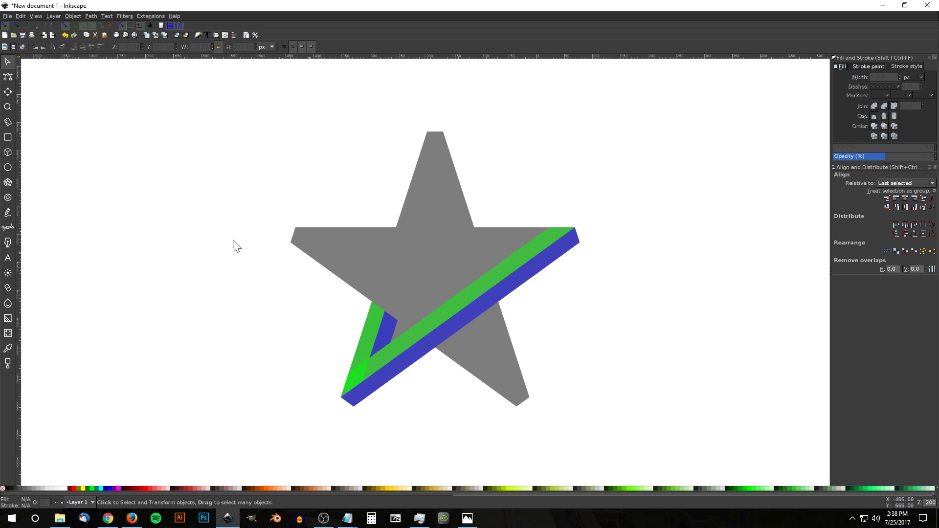
- Draw a closed straight-line bar from the star's top point to its lower-right tip
left_click(7, 227)
scroll(378, 214, "down", 1)
left_click(408, 119)
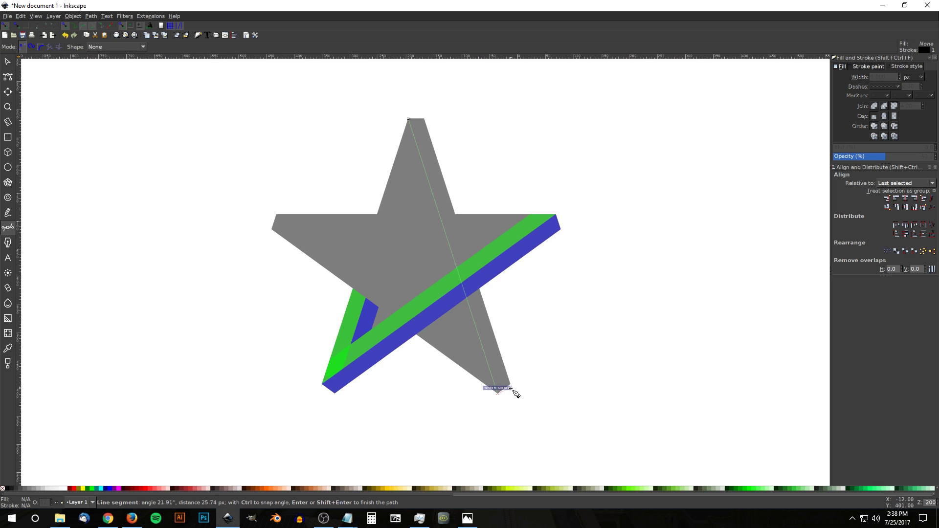
left_click(510, 384)
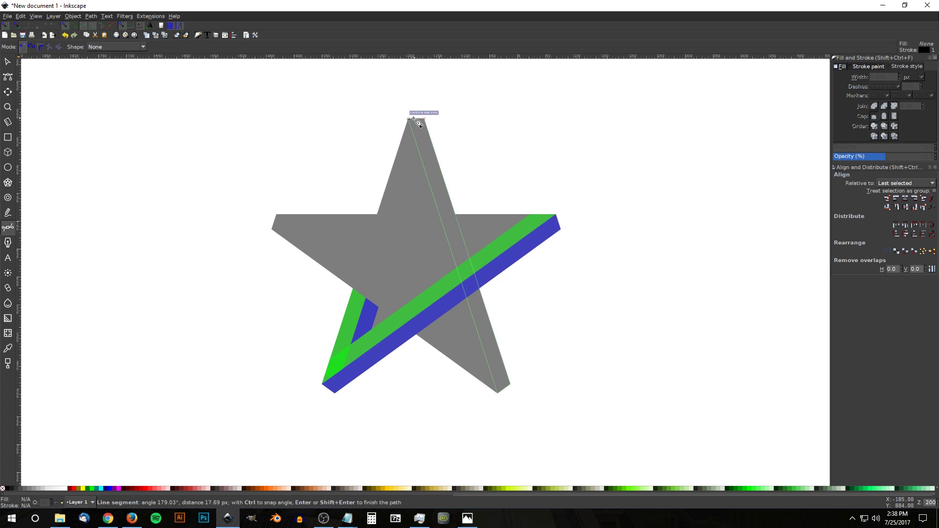
left_click(408, 119)
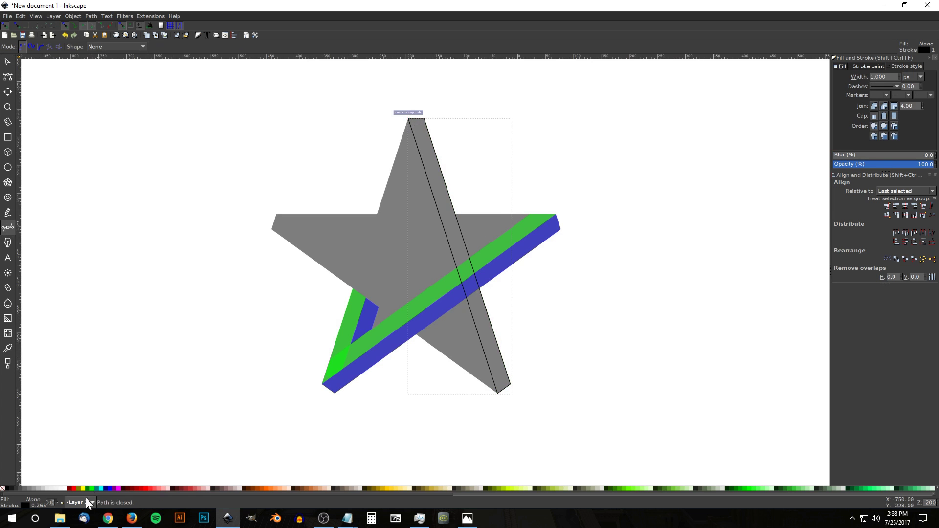
- Fill the bar red, remove its outline and set its opacity to about 52%
left_click(73, 489)
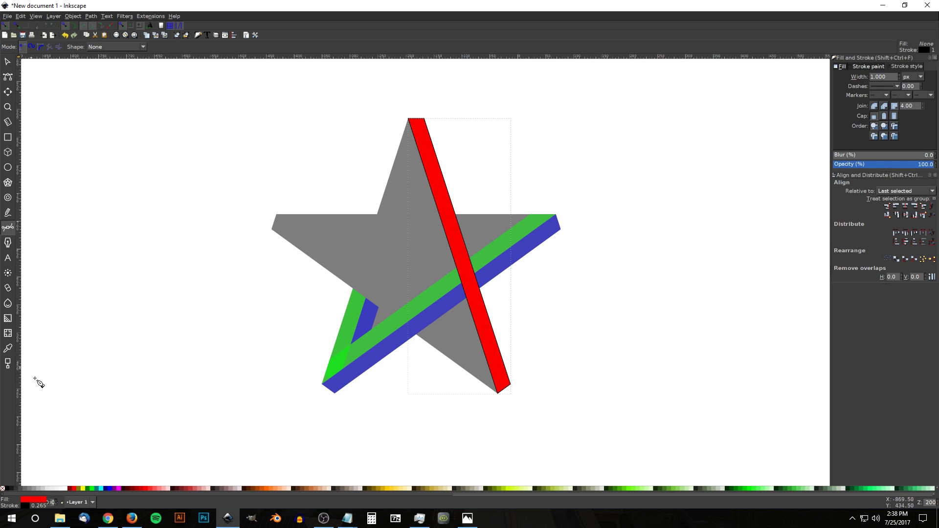
left_click(2, 488, "shift")
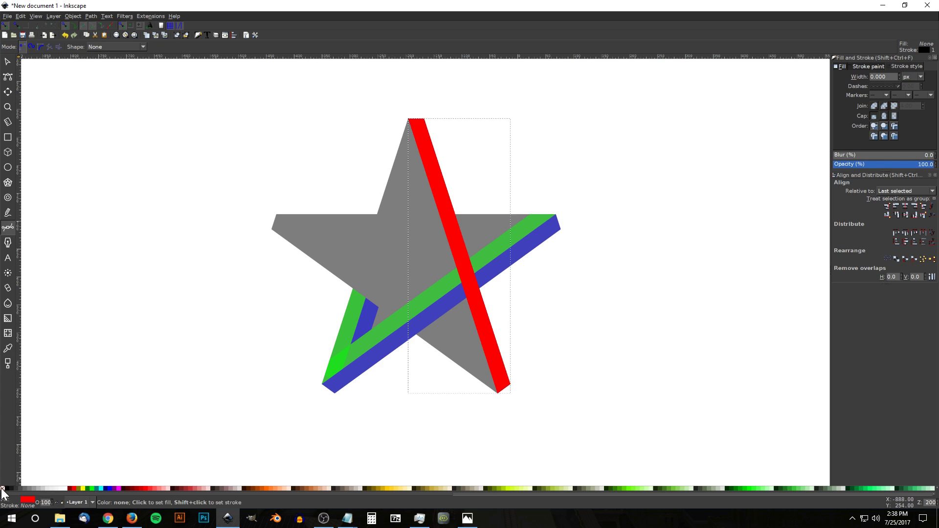
left_click(886, 166)
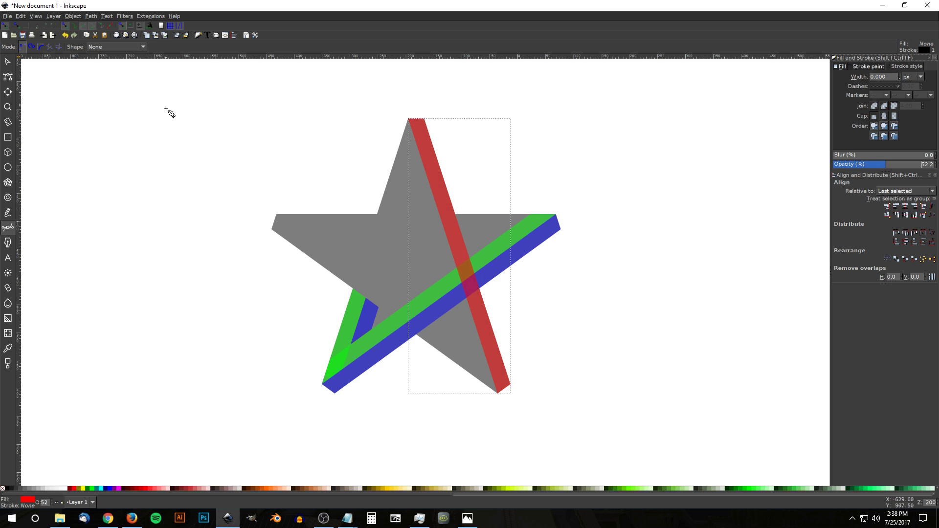
left_click(11, 61)
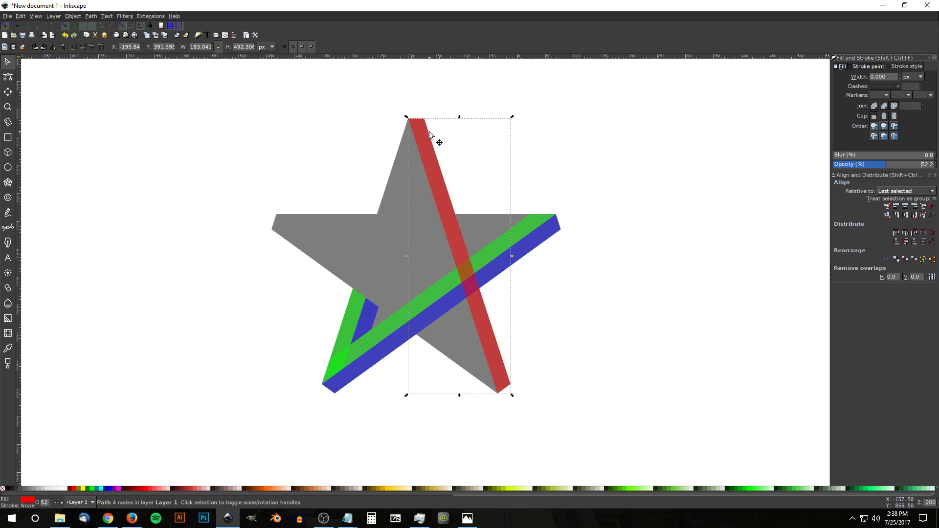
- Duplicate the red bar, nudge the copy left and union both into one wider bar
key("ctrl+d")
left_click_drag(429, 131, 408, 124)
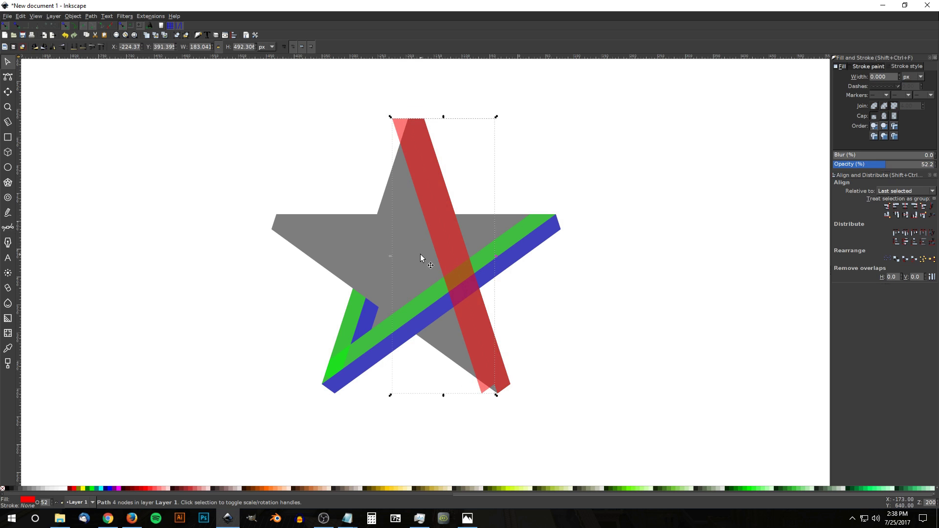
left_click(507, 382, "shift")
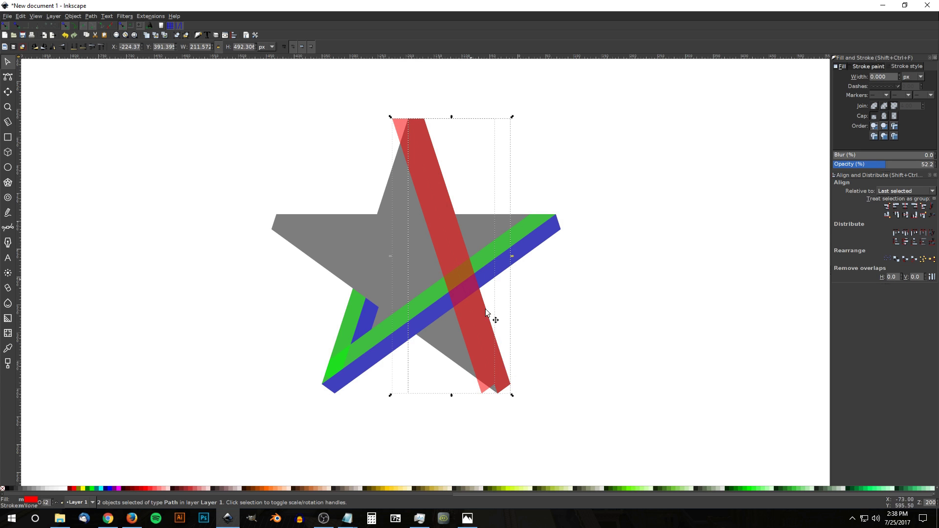
left_click(92, 13)
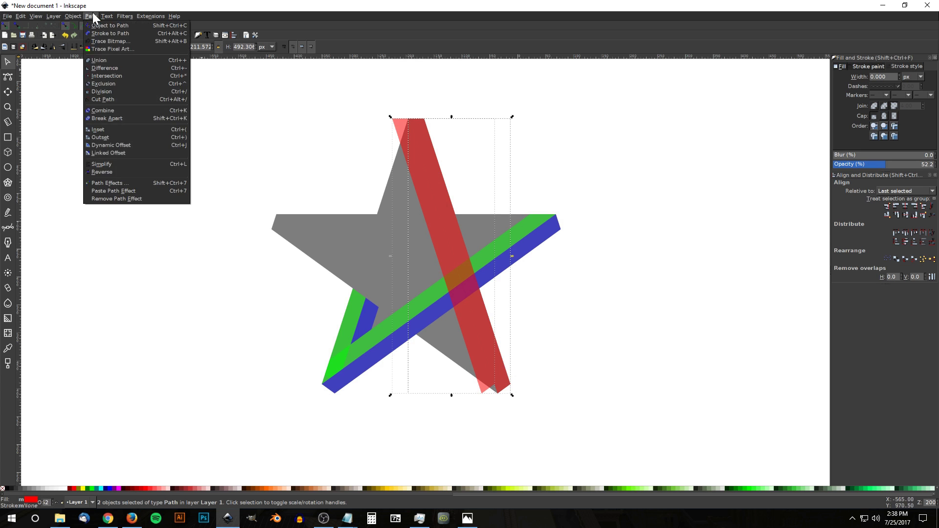
left_click(98, 60)
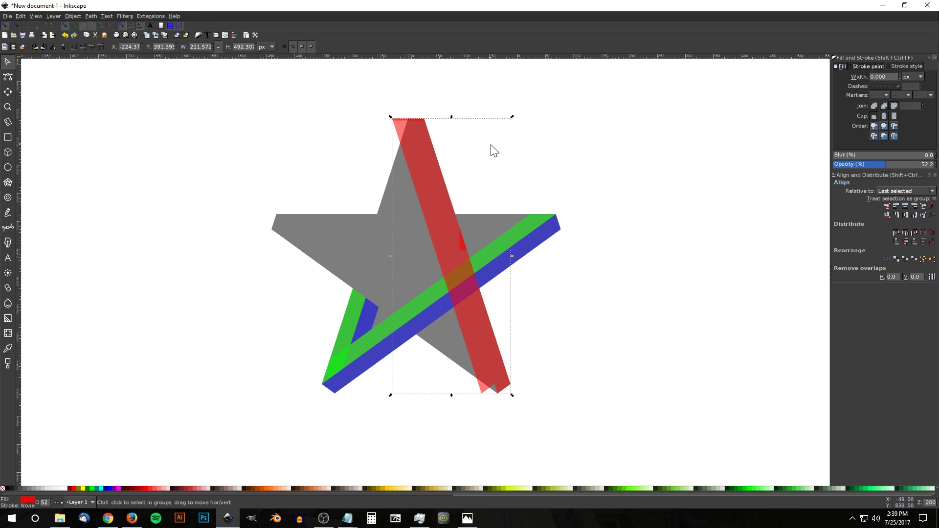
- Subtract the widened red bar from the green-and-blue band and break the band into pieces
key("shift")
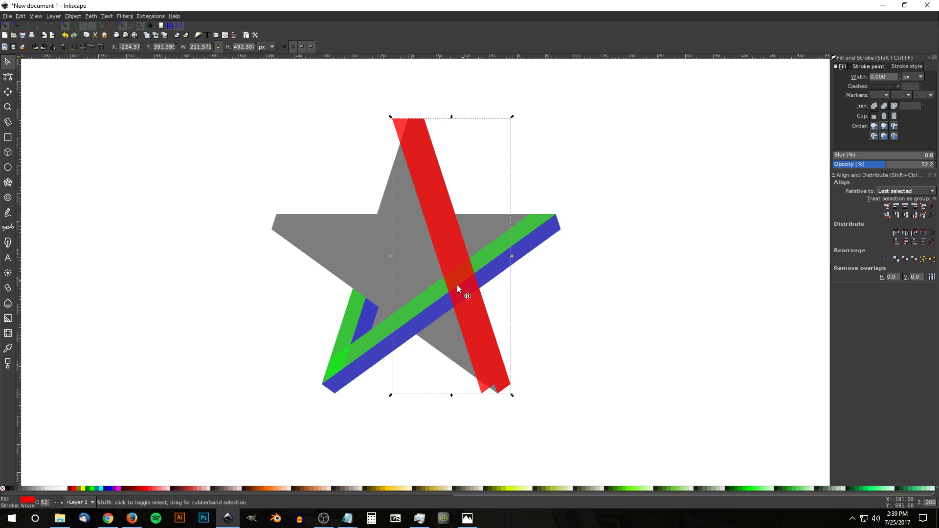
left_click(428, 297, "shift")
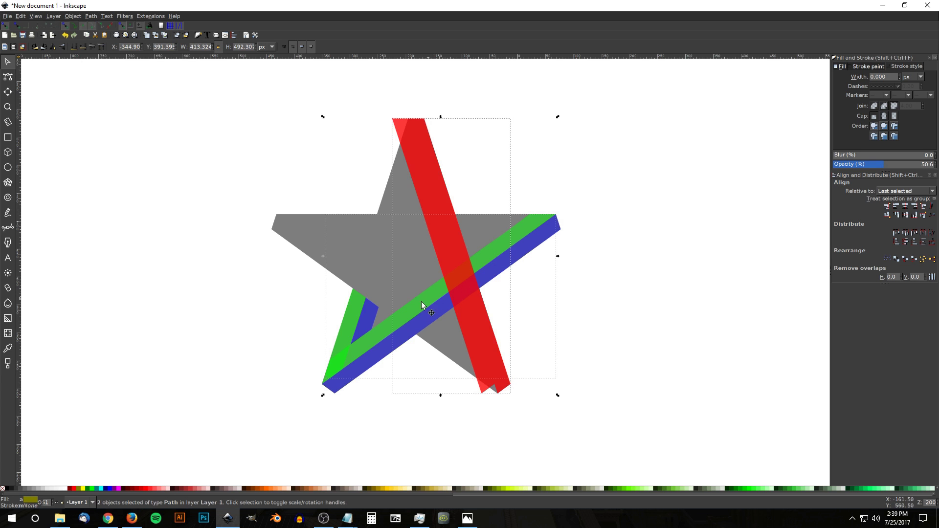
left_click(92, 15)
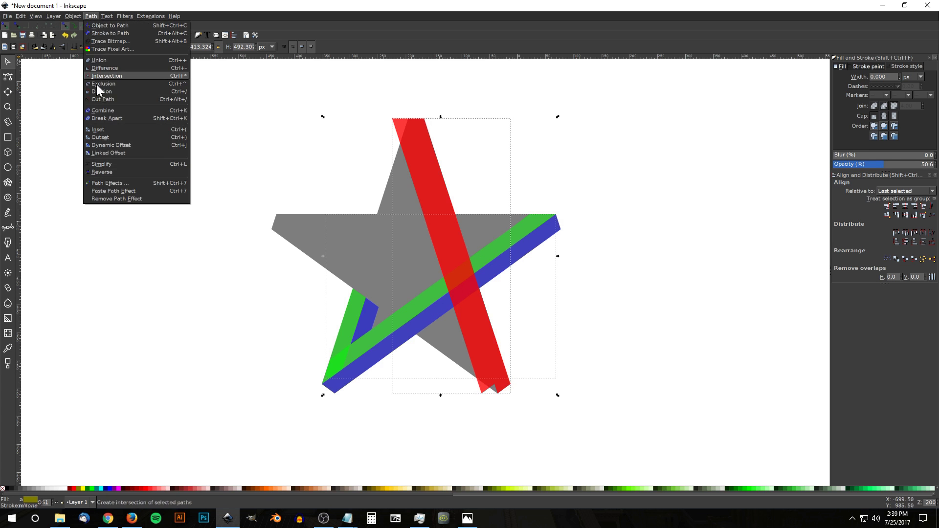
left_click(107, 76)
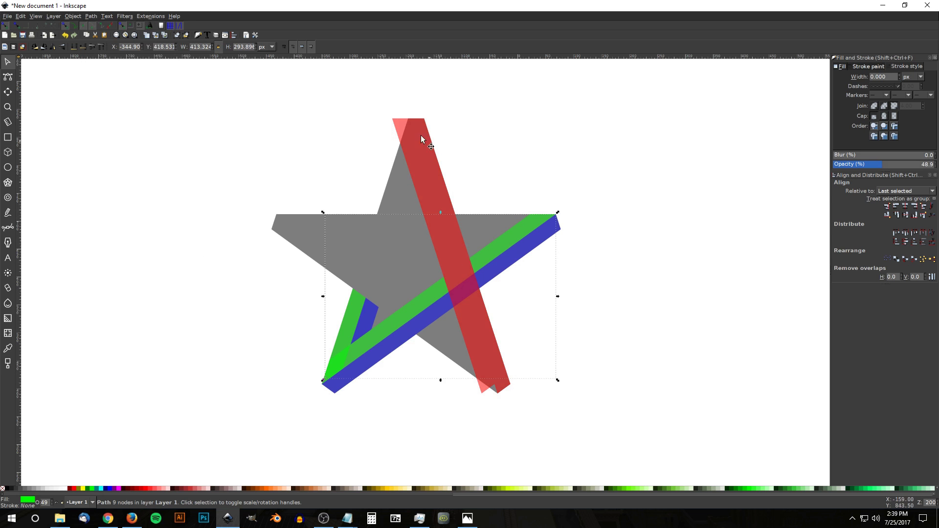
left_click(407, 127)
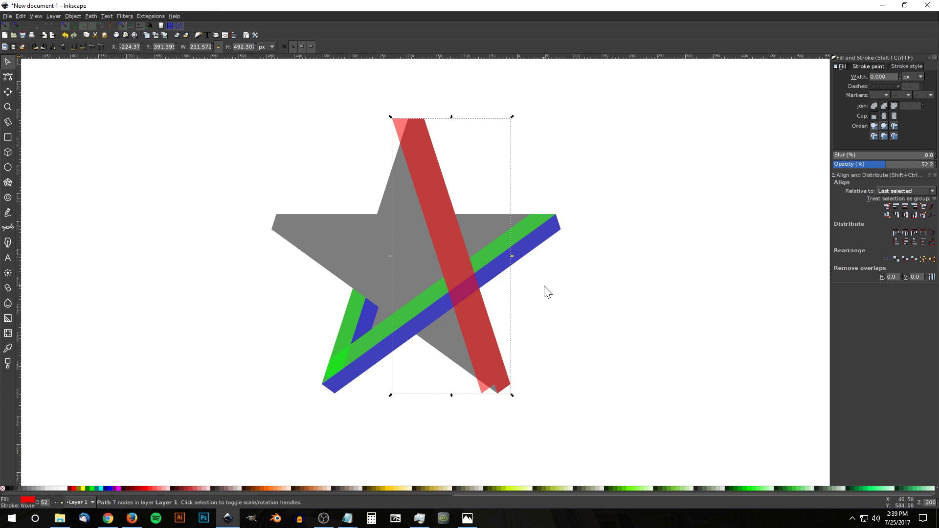
left_click(434, 312, "shift")
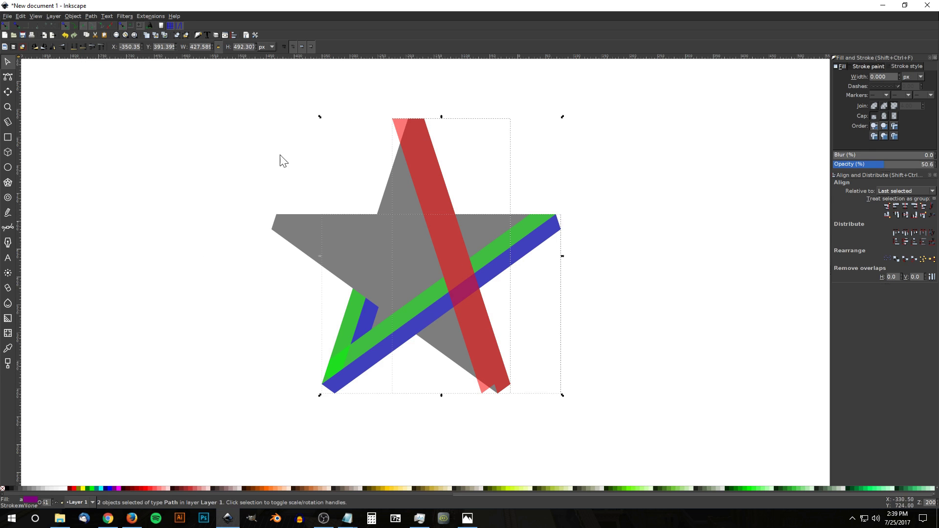
left_click(90, 17)
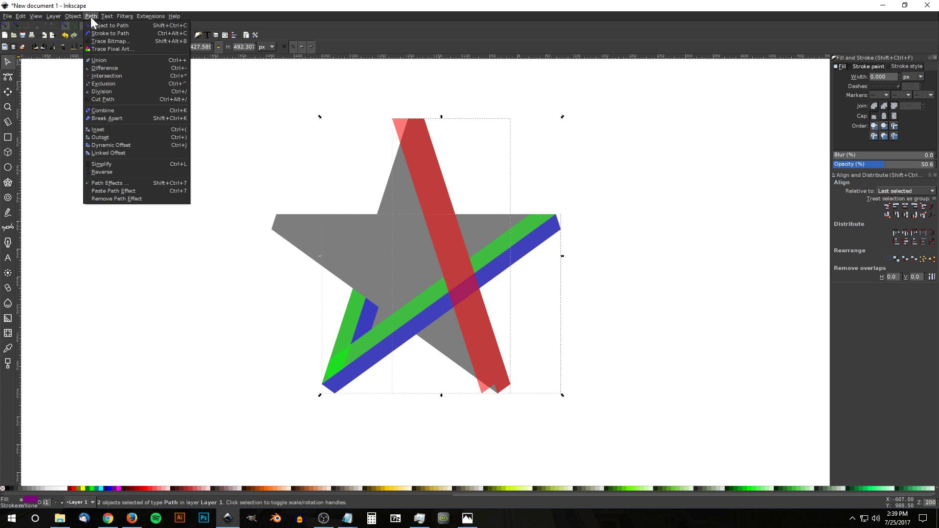
left_click(110, 69)
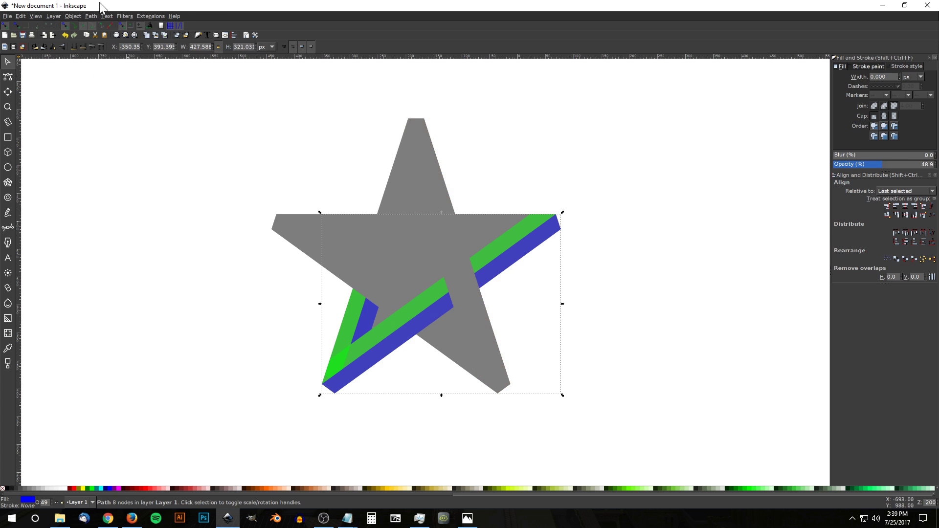
left_click(87, 15)
left_click(104, 121)
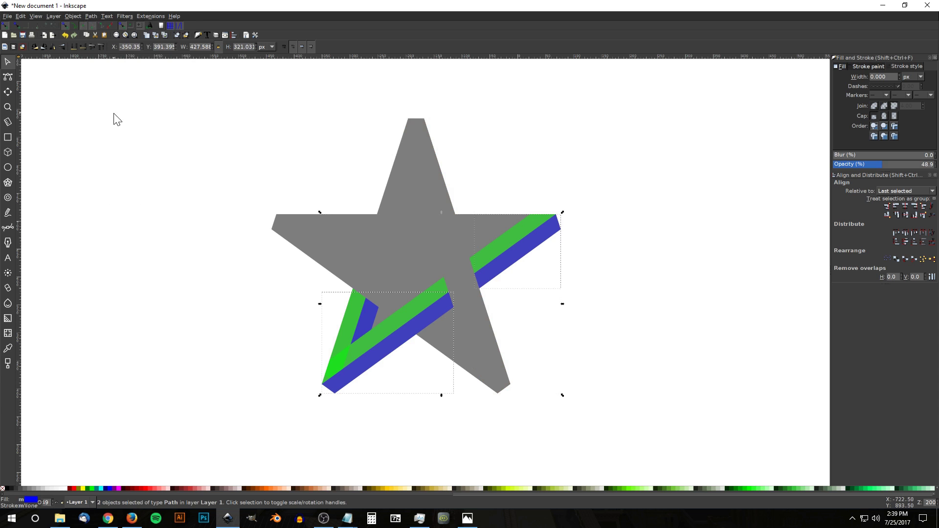
left_click(651, 227)
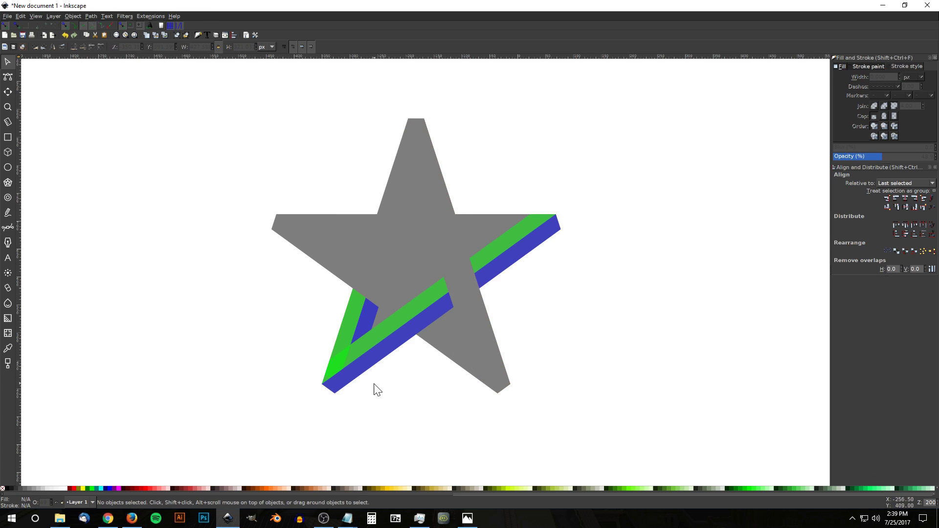
- Delete the right-arm blue piece, break the green stripe apart, and delete its upper-right piece
left_click_drag(504, 266, 653, 211)
key("Delete")
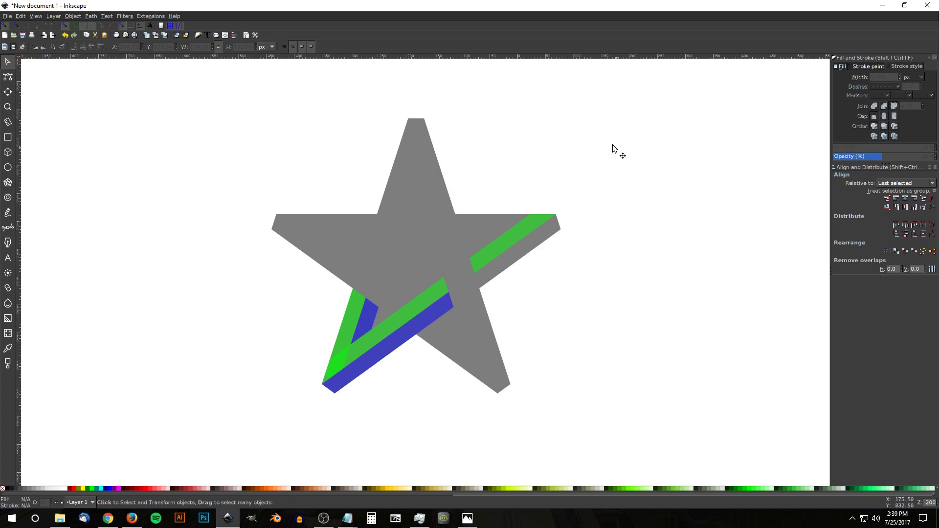
left_click(522, 237)
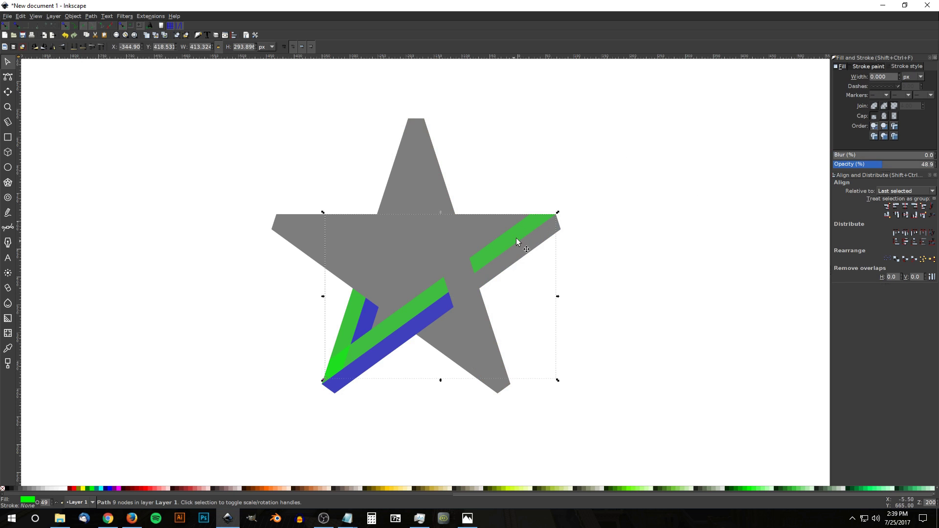
left_click(90, 16)
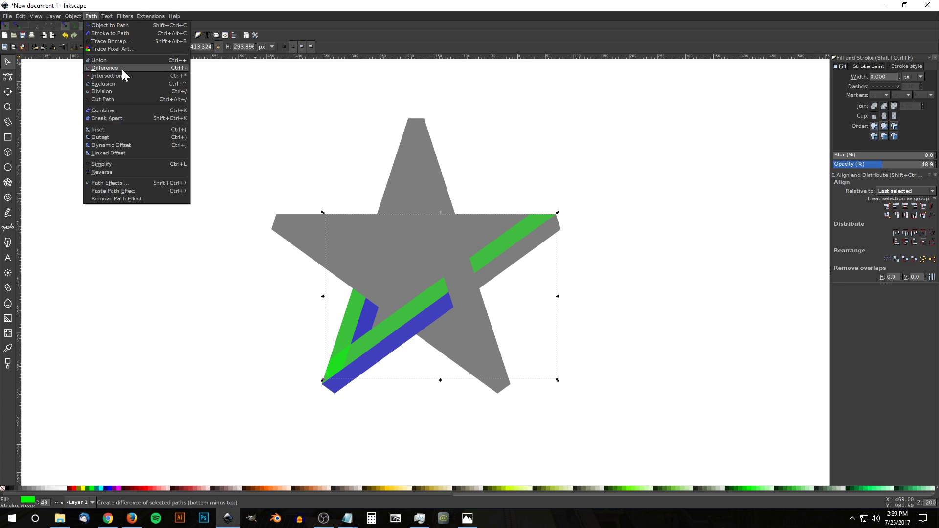
left_click(109, 119)
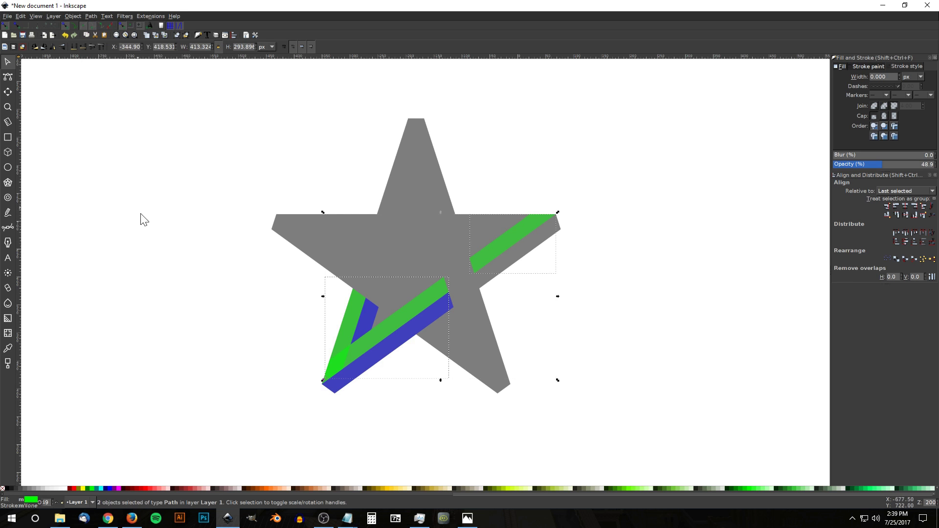
left_click(723, 205)
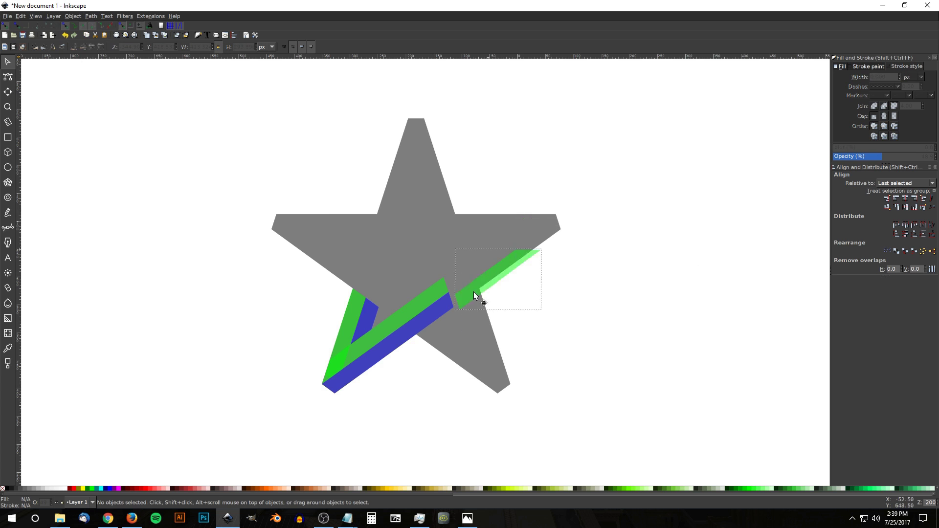
left_click_drag(501, 234, 701, 133)
key("Delete")
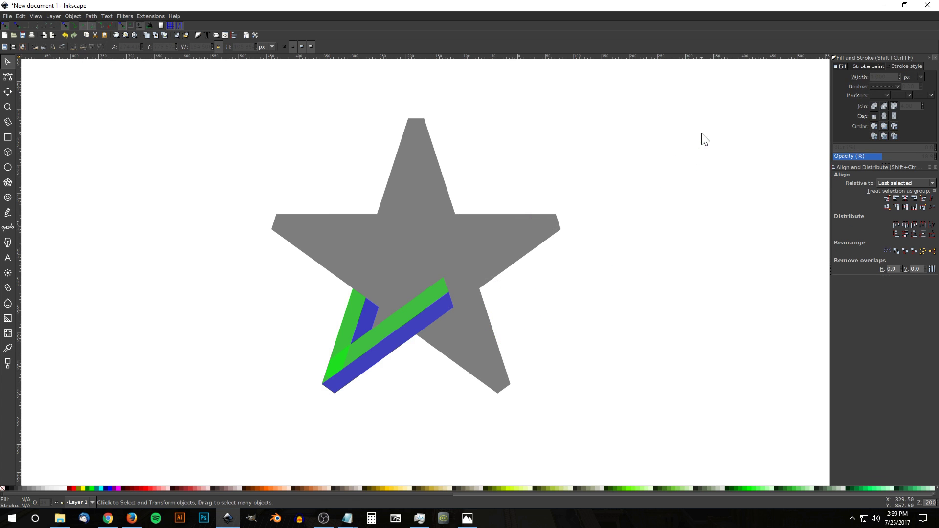
scroll(629, 155, "down", 2)
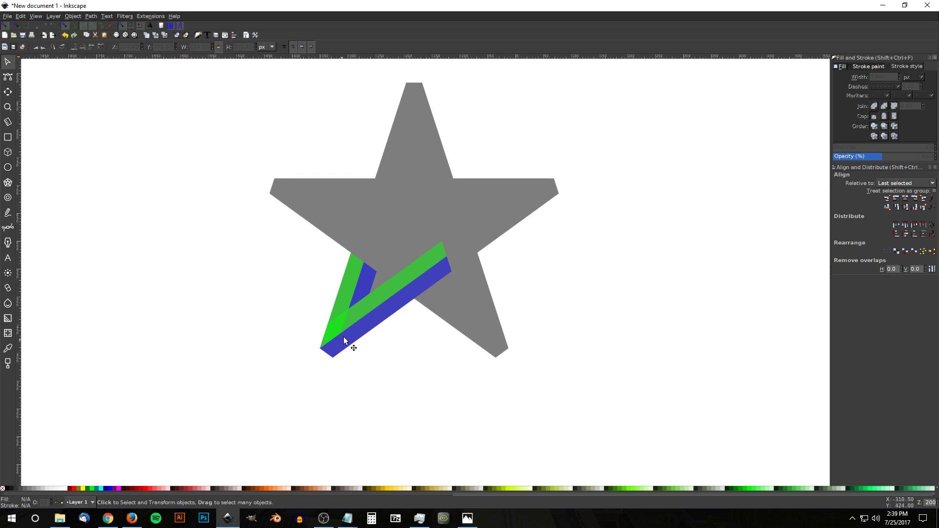
- Raise the two green pieces above the blue stripe and union them into one shape
left_click(425, 259)
left_click_drag(426, 257, 439, 229)
key("Escape")
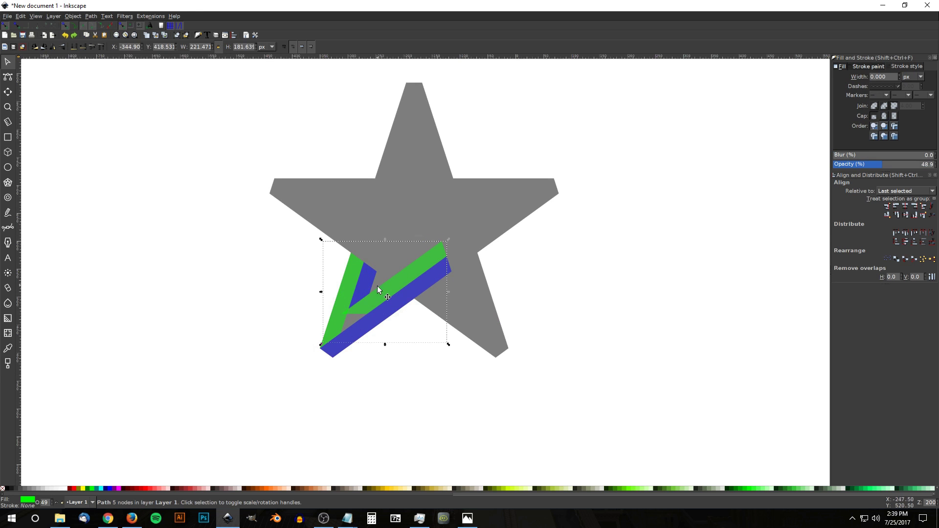
left_click(331, 295, "shift")
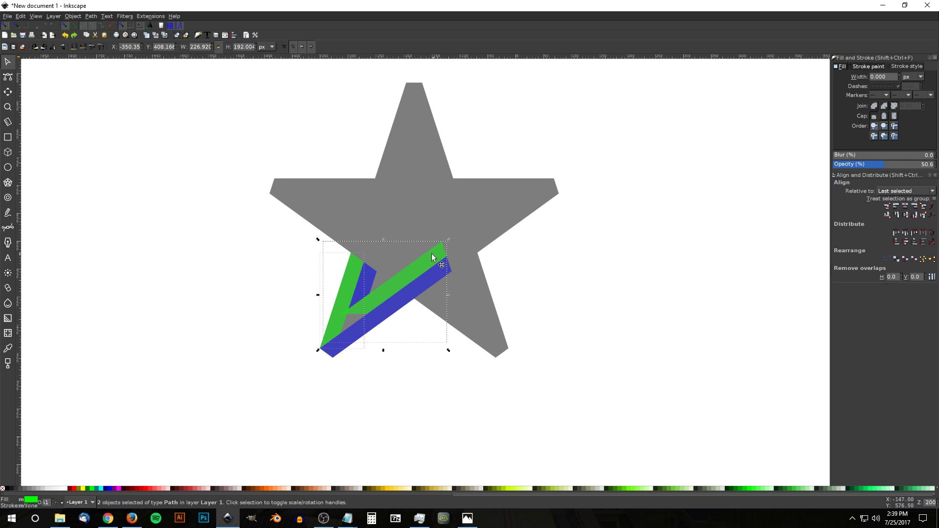
key("Home")
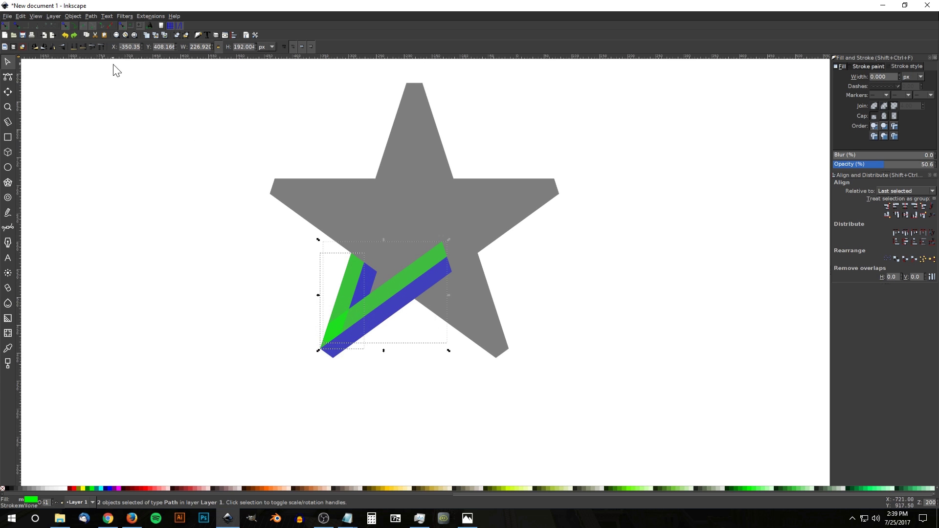
left_click(92, 13)
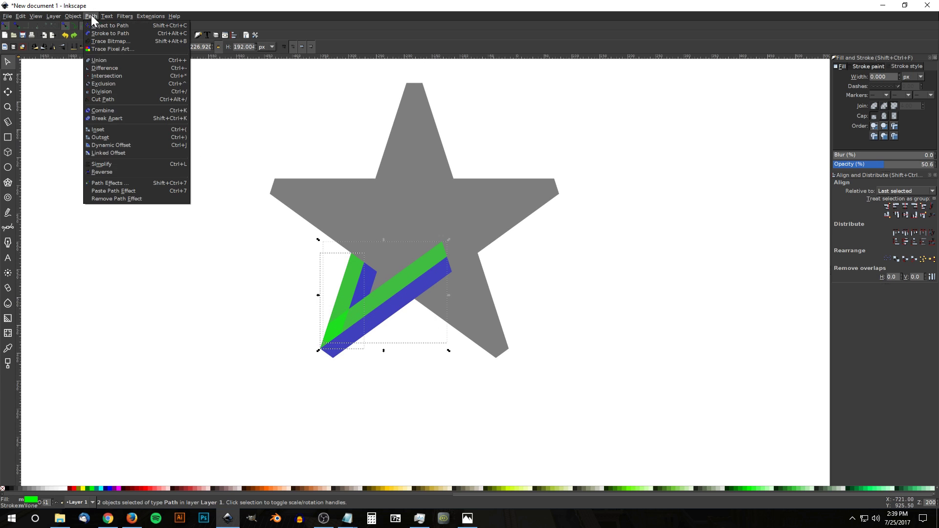
left_click(100, 62)
left_click_drag(407, 263, 277, 188)
left_click_drag(409, 306, 465, 330)
key("Escape")
key("ctrl+z")
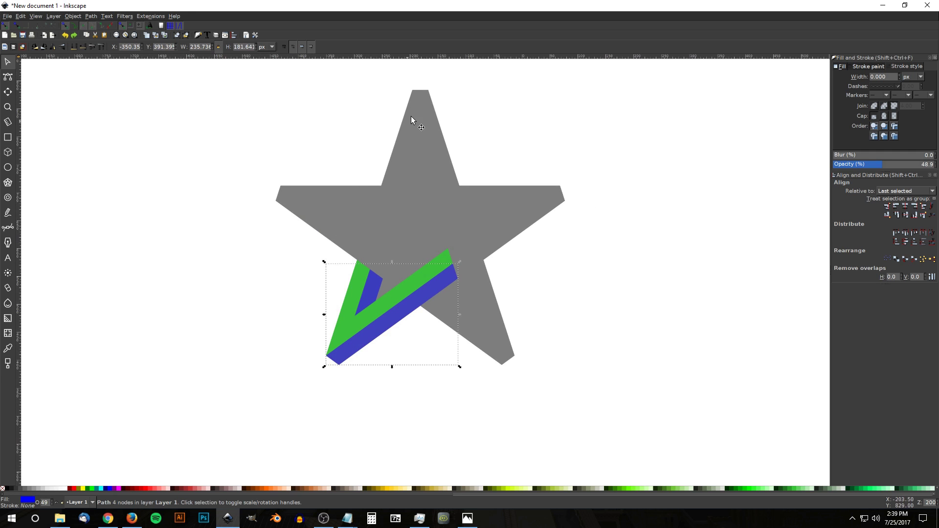
- Select all three check-mark parts and group them together
scroll(420, 298, "down", 4)
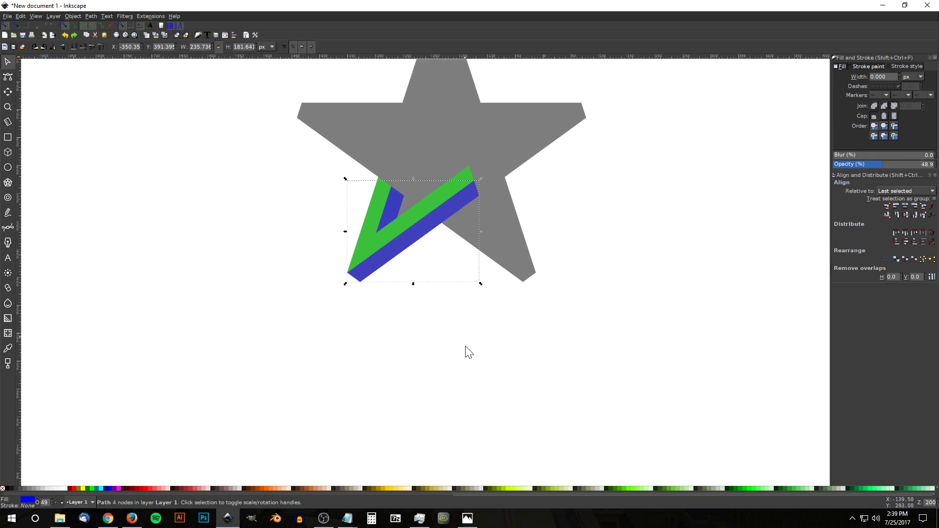
left_click_drag(612, 366, 232, 157)
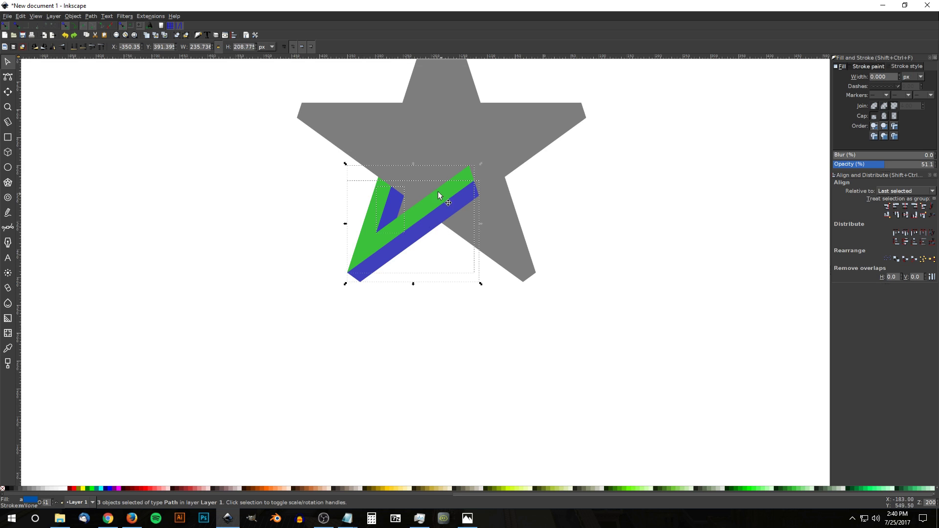
scroll(412, 266, "up", 3)
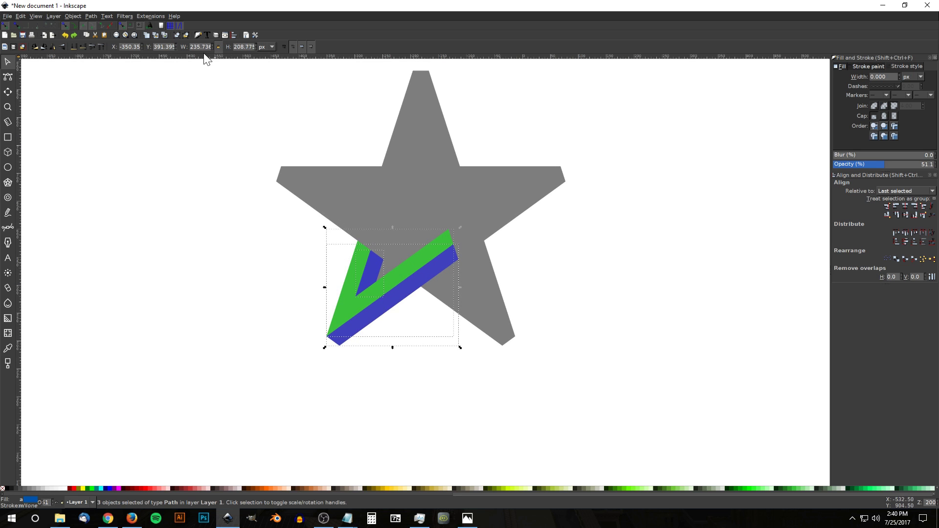
left_click(177, 35)
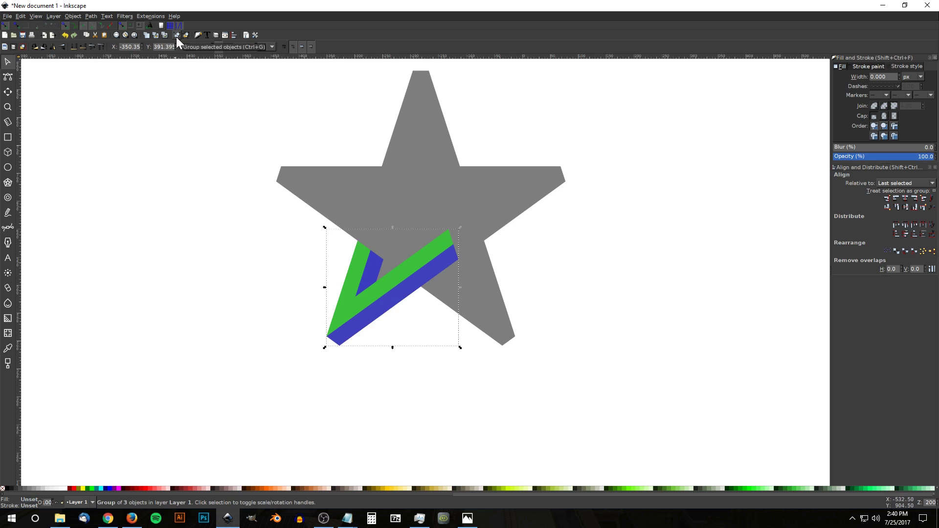
scroll(414, 225, "left", 5)
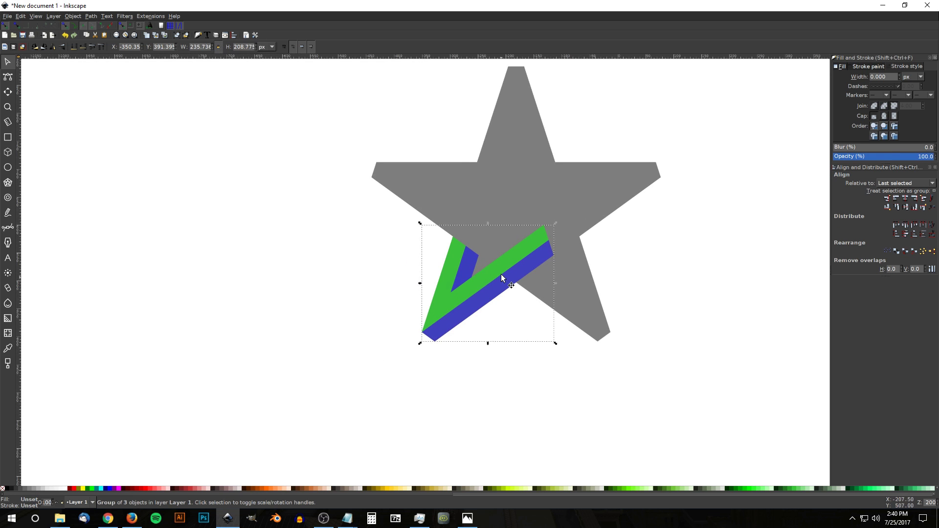
key("ctrl")
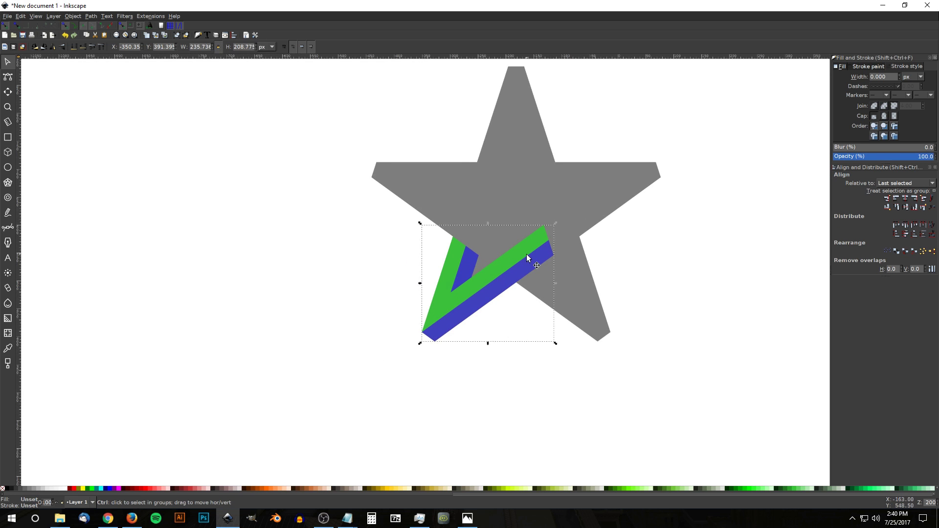
- Place a duplicate of the check-mark group to the left of the star
key("ctrl+d")
left_click_drag(537, 264, 345, 226)
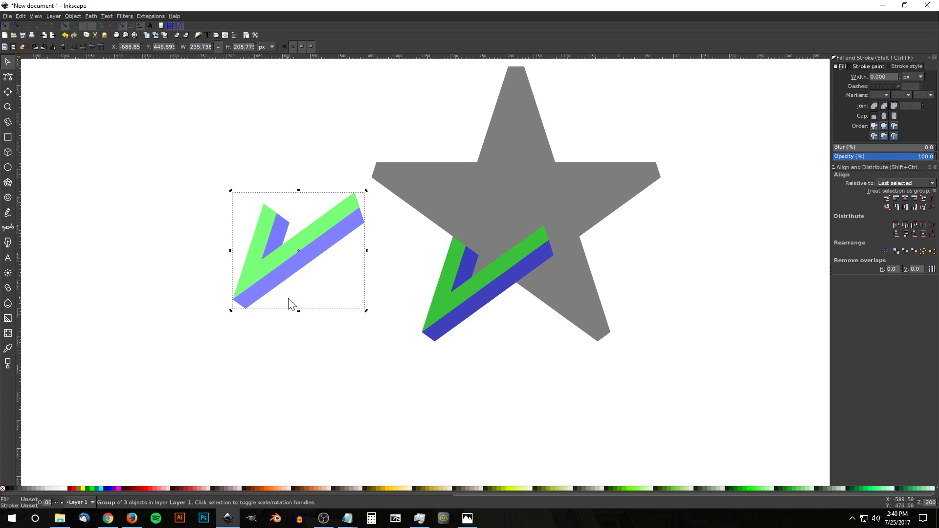
scroll(295, 254, "up", 2, "ctrl")
scroll(296, 254, "up", 4, "ctrl")
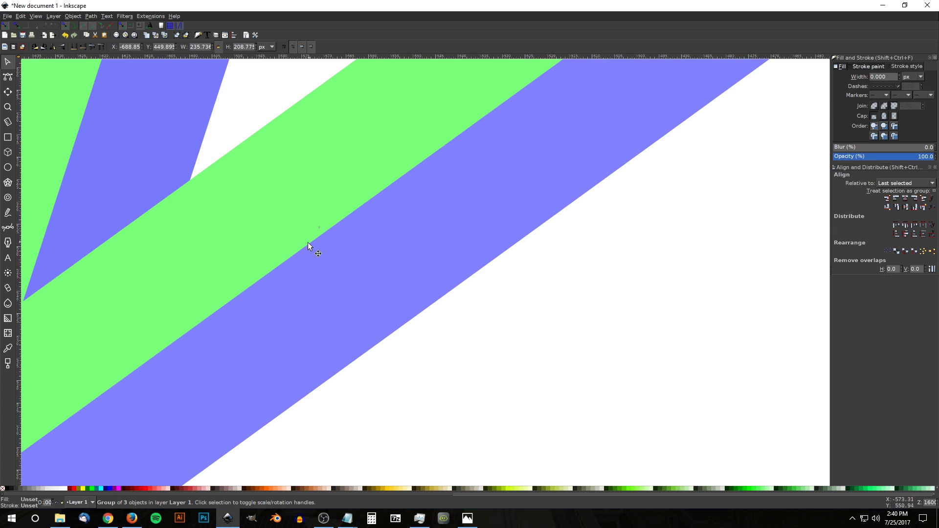
scroll(274, 316, "down", 4, "ctrl")
scroll(300, 317, "up", 1, "ctrl")
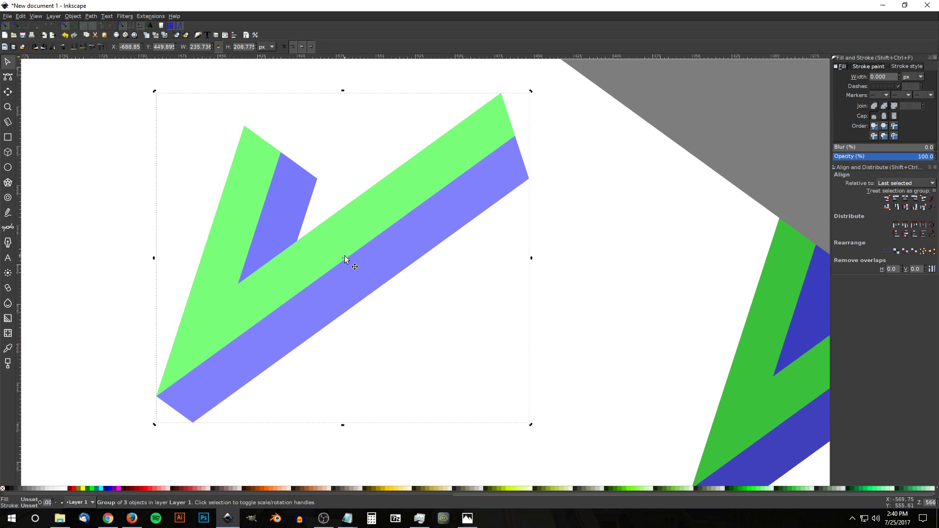
- Set the copy's rotation centre at its bottom-left tip and nudge it slightly up-right
left_click_drag(343, 260, 339, 257)
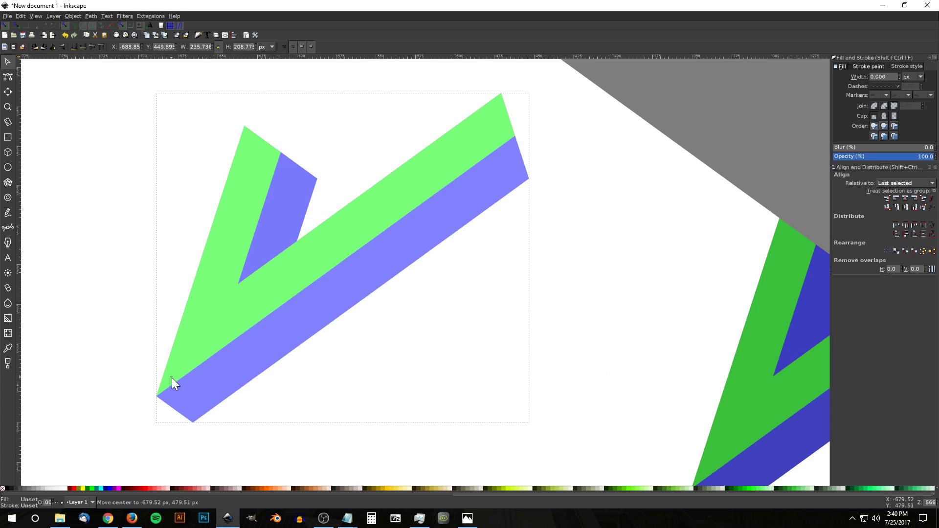
left_click_drag(160, 404, 159, 402)
scroll(258, 377, "down", 1, "ctrl")
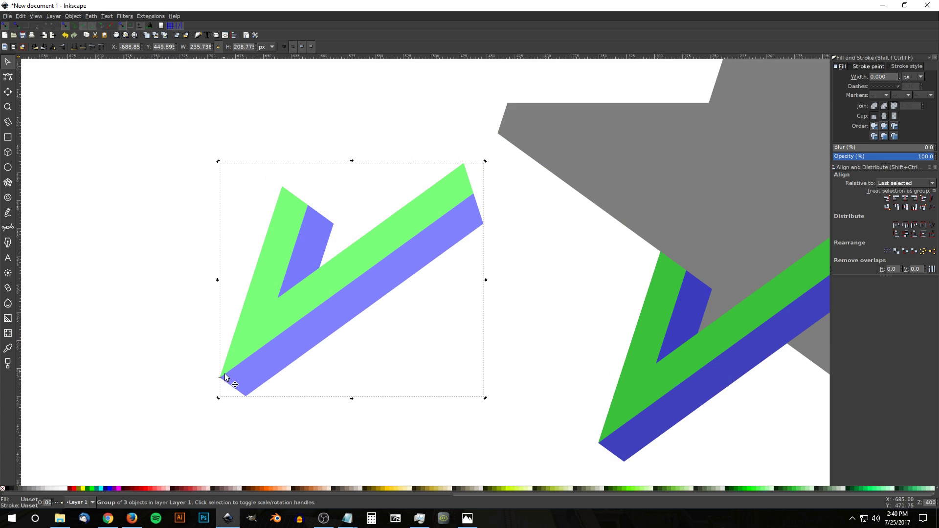
left_click_drag(225, 376, 238, 356)
scroll(231, 374, "up", 3)
scroll(231, 374, "right", 2)
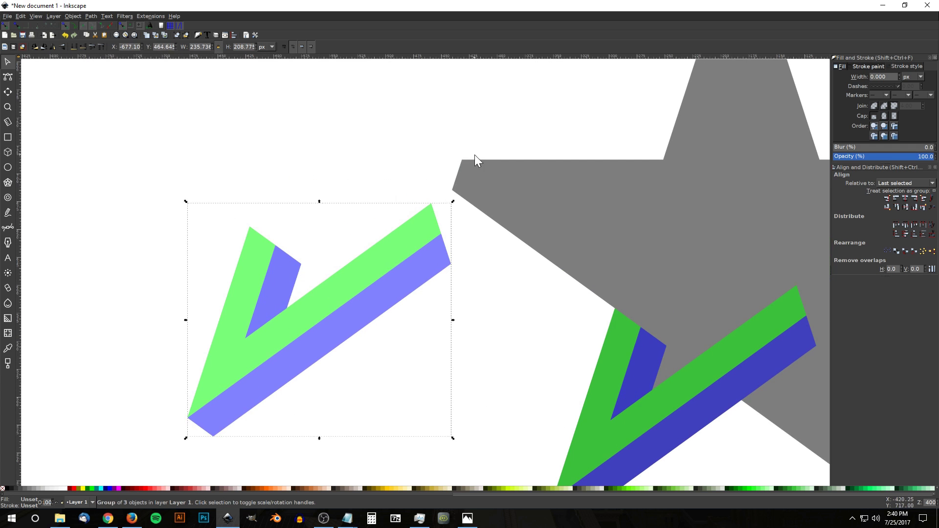
- Move the check-mark copy onto the star and rotate it to line the left arm
left_click_drag(195, 416, 517, 160)
scroll(346, 352, "up", 3)
scroll(345, 352, "right", 9)
scroll(398, 350, "down", 2)
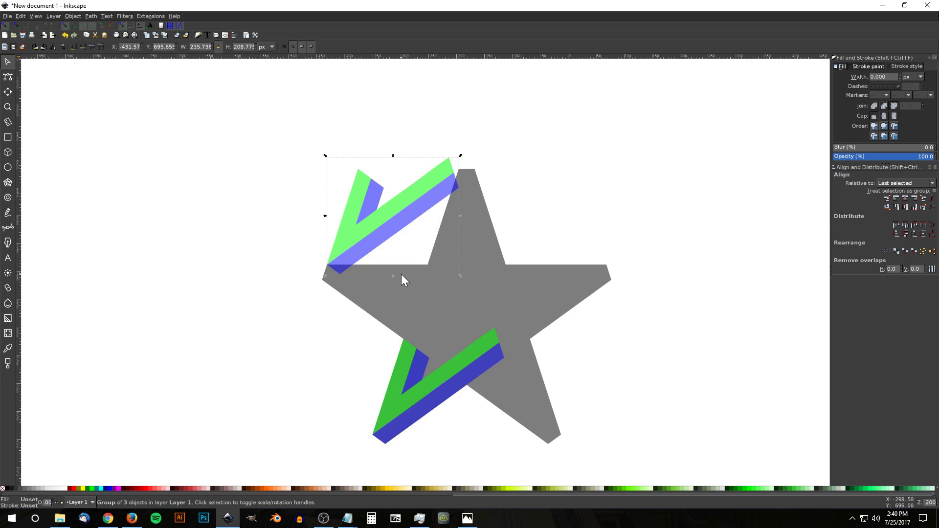
scroll(394, 290, "up", 1)
scroll(430, 256, "down", 4)
scroll(429, 257, "up", 1)
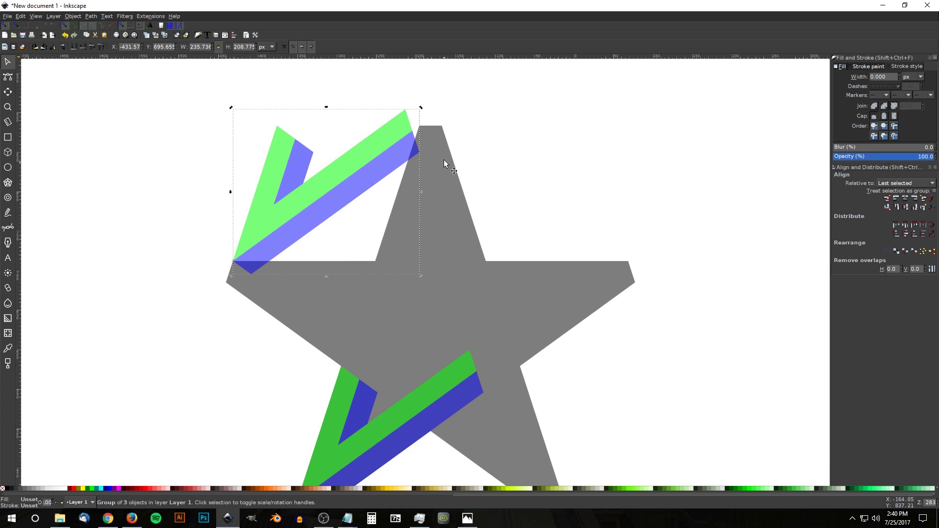
left_click_drag(422, 110, 412, 371)
scroll(244, 310, "down", 3)
scroll(244, 310, "down", 1)
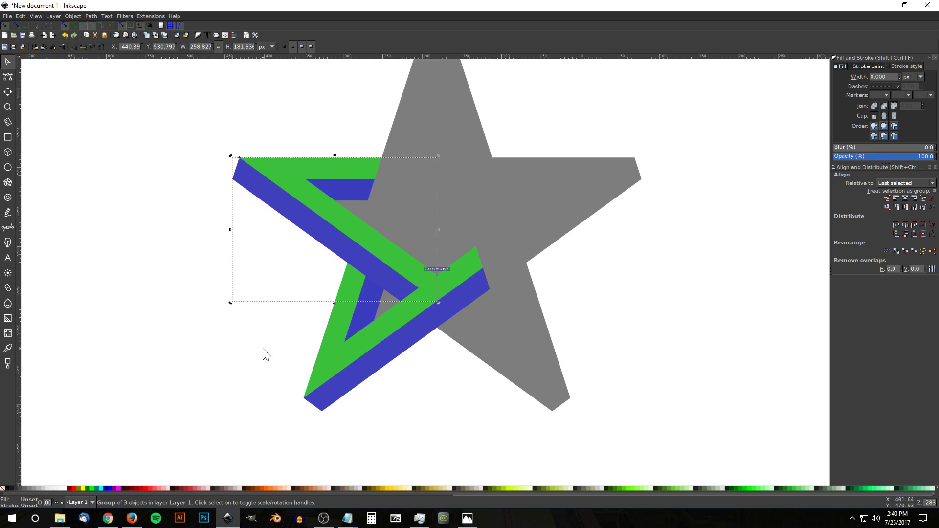
scroll(450, 258, "up", 3)
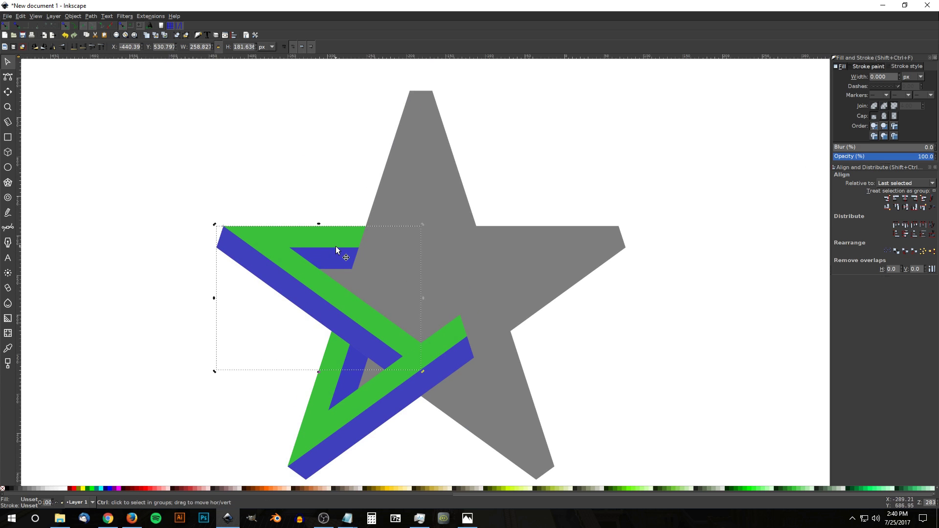
- Duplicate the rotated group, move the copy onto the star's top point and rotate it slightly
key("ctrl+d")
left_click_drag(237, 235, 265, 162)
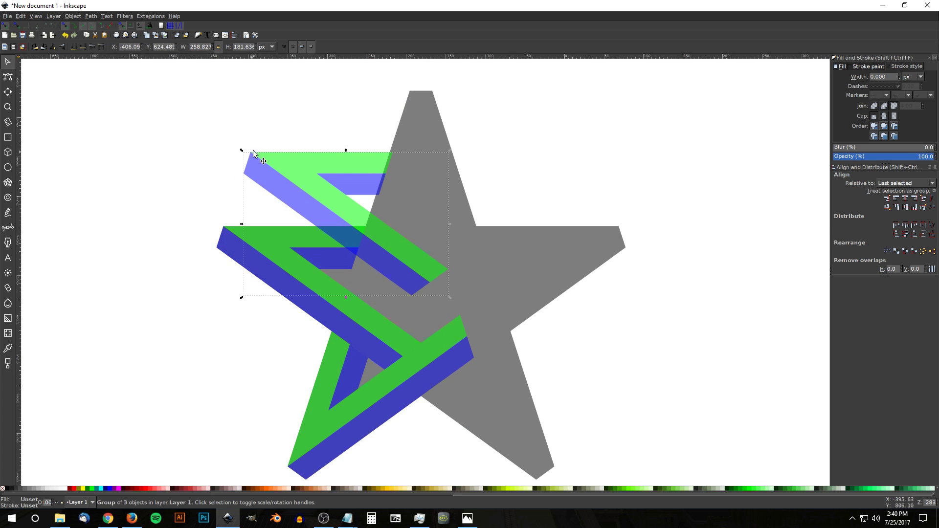
left_click_drag(251, 154, 434, 89)
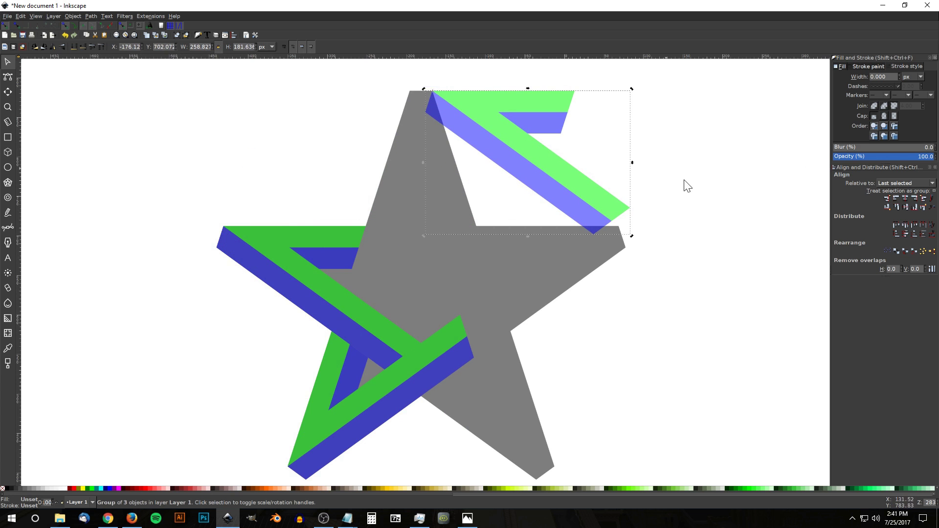
left_click_drag(631, 238, 376, 275)
scroll(484, 276, "right", 3)
scroll(499, 273, "left", 2)
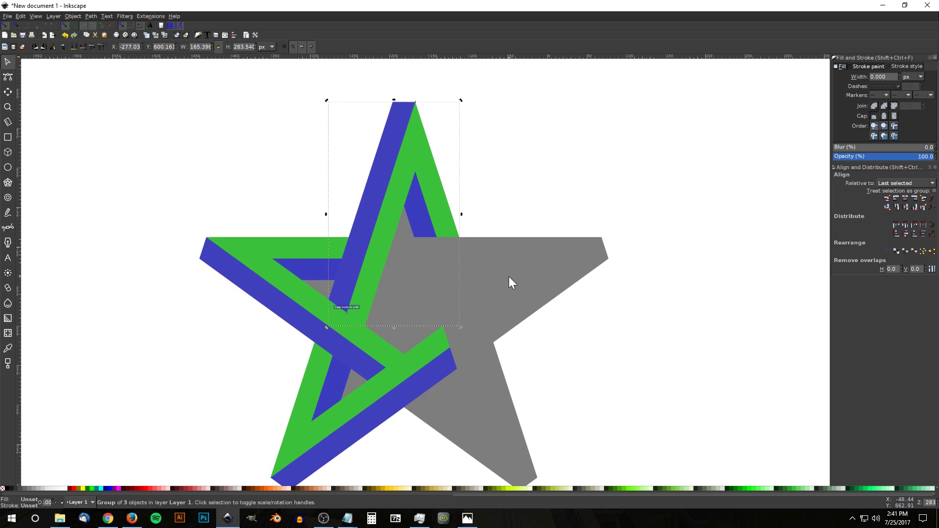
- Rotate the last strand copy about 30° and fit it along the star's right arm
mouse_move(414, 109)
left_mouse_down()
mouse_move(519, 226)
mouse_move(586, 268)
mouse_move(609, 266)
mouse_move(601, 248)
left_mouse_up()
scroll(532, 460, "down", 2)
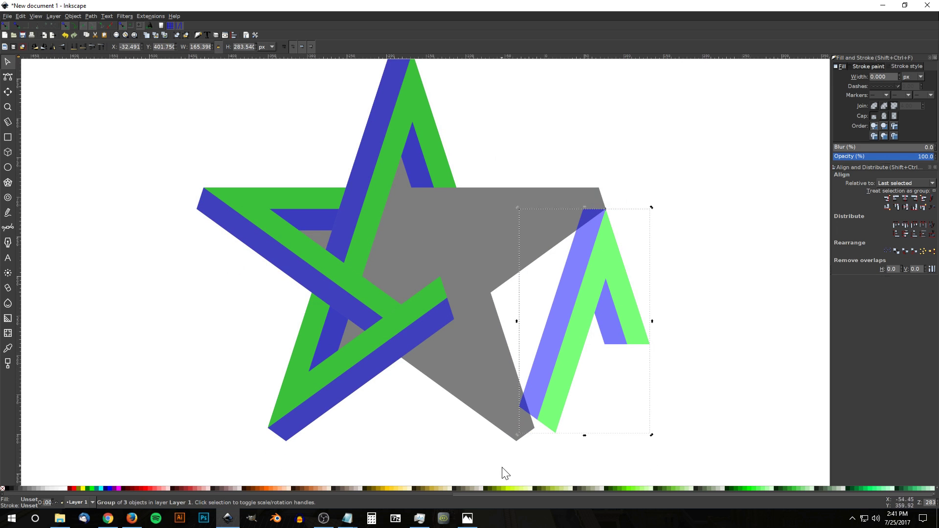
left_click_drag(518, 435, 453, 203)
scroll(599, 306, "down", 1)
scroll(600, 306, "left", 1)
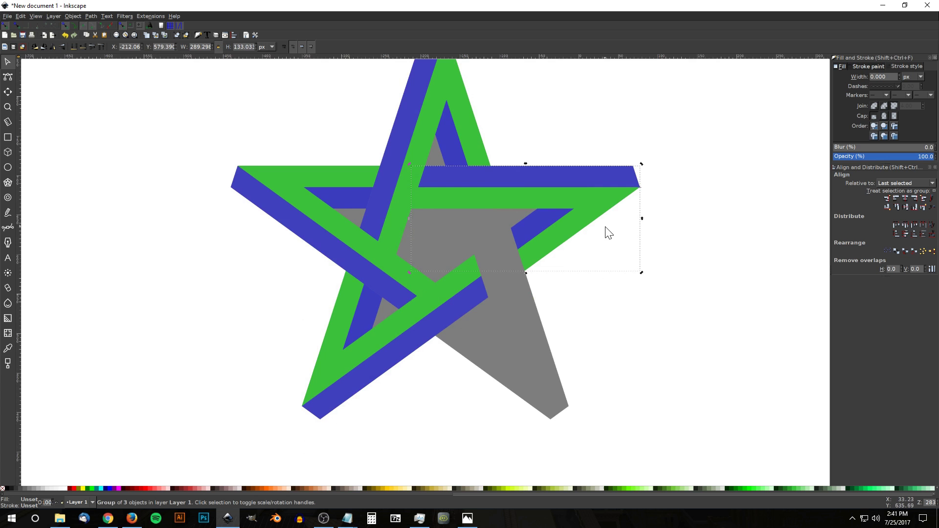
left_click(607, 189)
left_click_drag(606, 188, 547, 421)
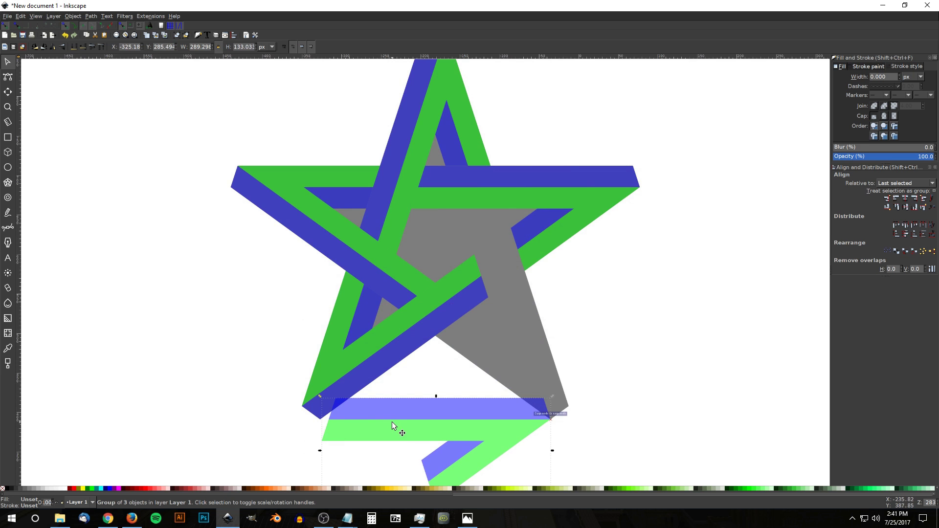
left_click_drag(319, 396, 505, 234)
scroll(515, 307, "up", 3)
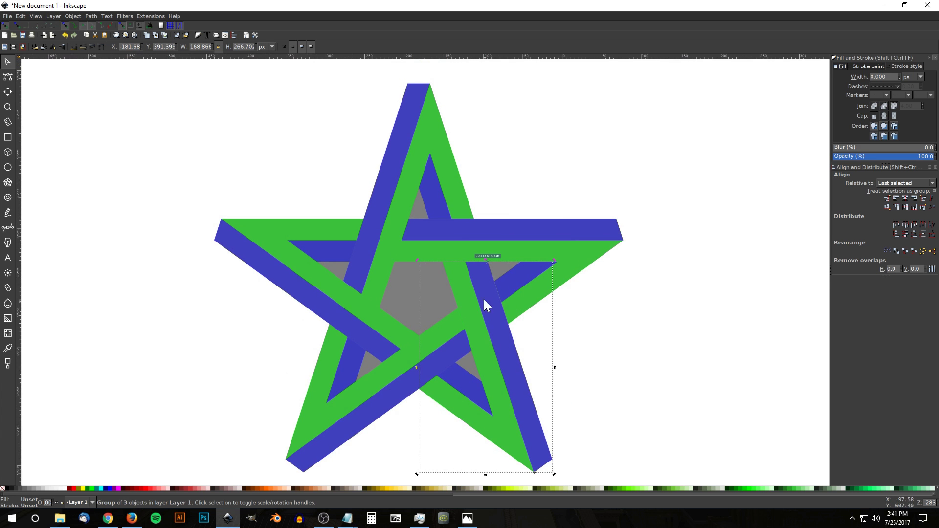
- Move the grey guide star out to the left of the finished interlaced star
left_click(587, 335)
key("ctrl+a")
left_click(486, 271)
scroll(604, 297, "down", 2)
scroll(604, 296, "left", 2)
scroll(605, 297, "down", 1)
scroll(604, 297, "left", 1)
scroll(543, 295, "down", 2)
left_click_drag(507, 257, 228, 200)
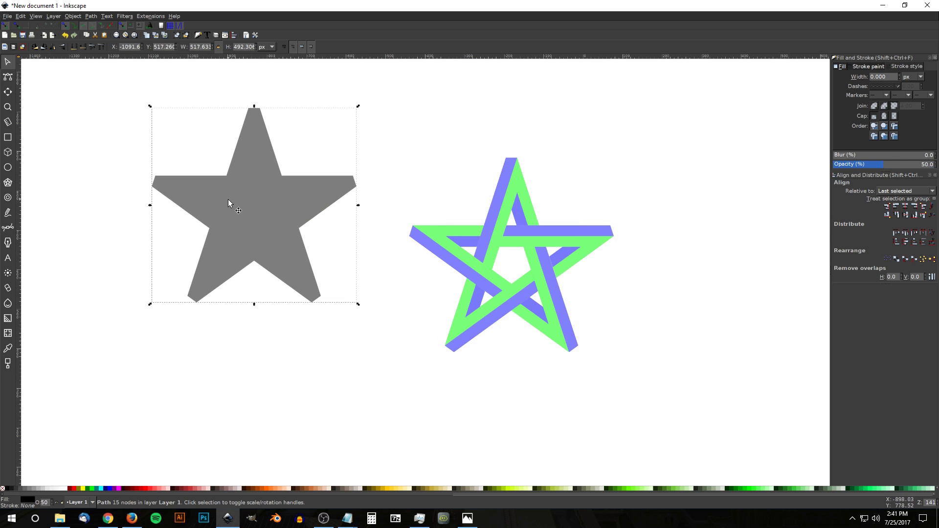
- Delete the grey guide star from the canvas
key("Delete")
scroll(415, 325, "up", 2)
scroll(520, 396, "down", 1)
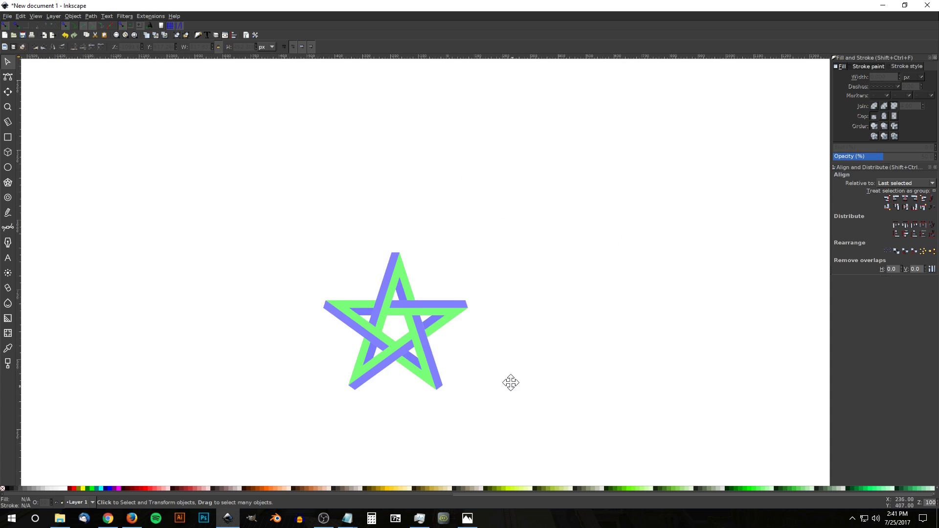
left_click_drag(520, 396, 505, 307)
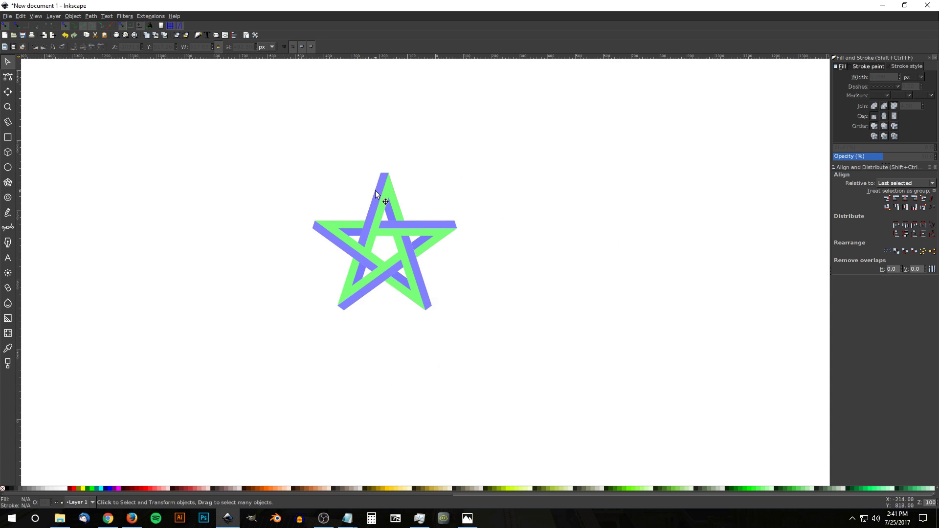
left_click_drag(373, 191, 379, 242)
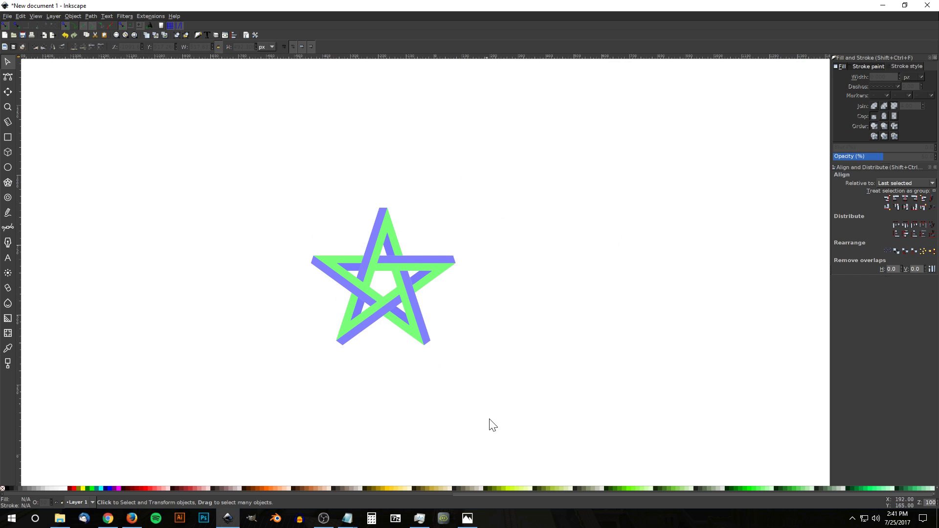
- Compare against the reference thumbnail.png, then select all the star's strand pieces
left_click(463, 526)
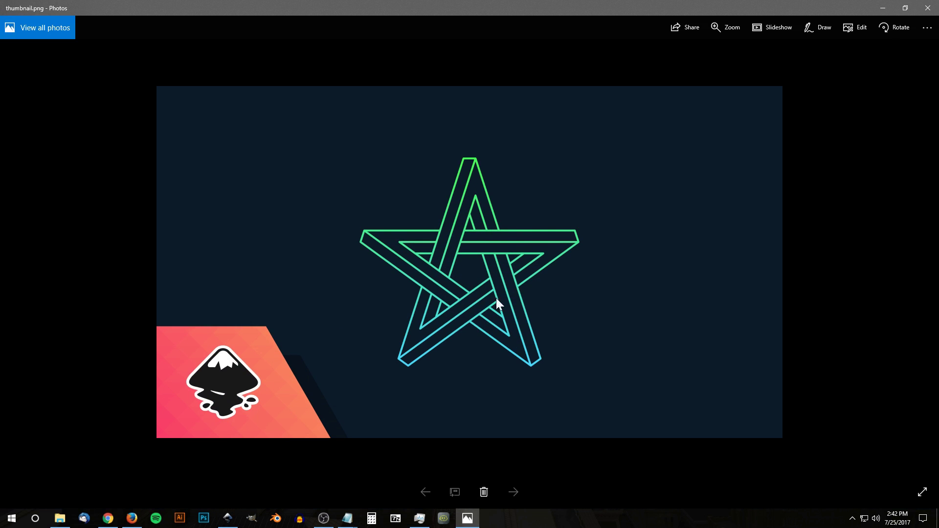
left_click(227, 518)
left_click_drag(571, 393, 210, 99)
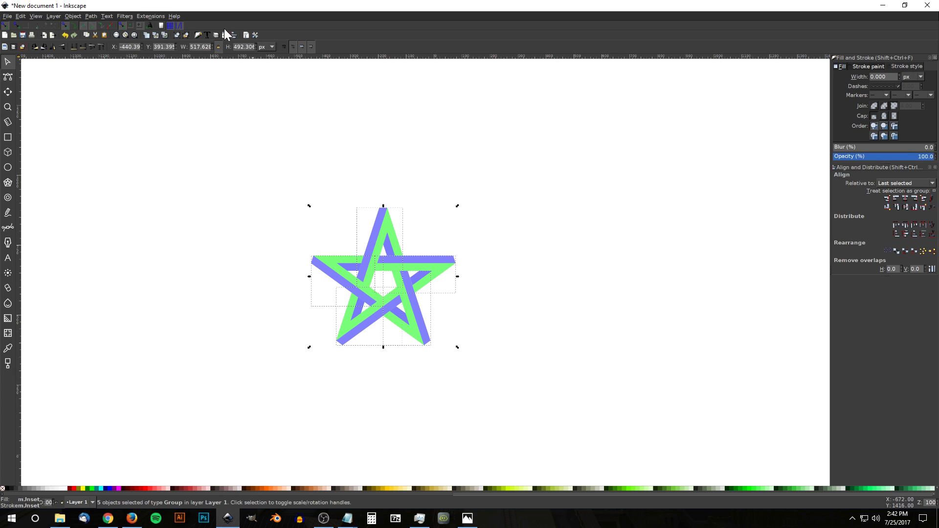
- Ungroup the strands, set opacity to 100, and give them black strokes with no fill
left_click(186, 35)
left_click(186, 34)
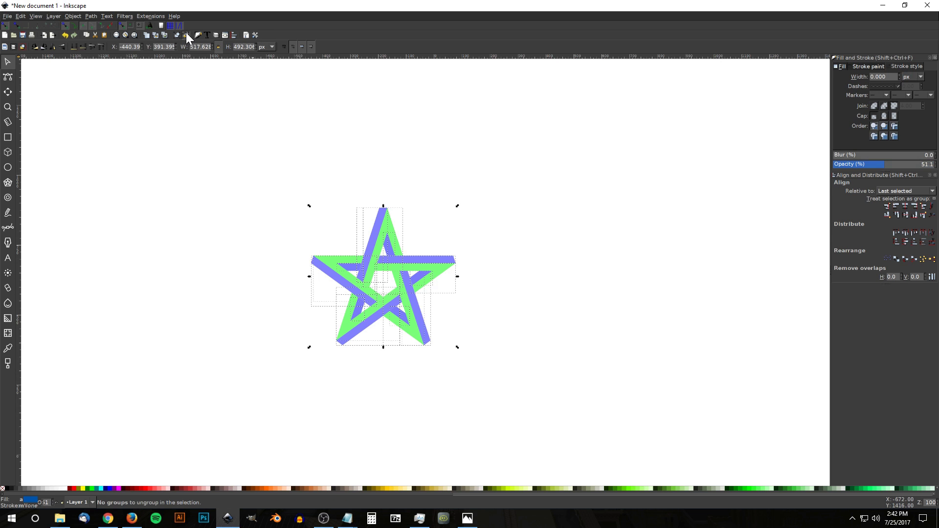
left_click_drag(897, 167, 935, 167)
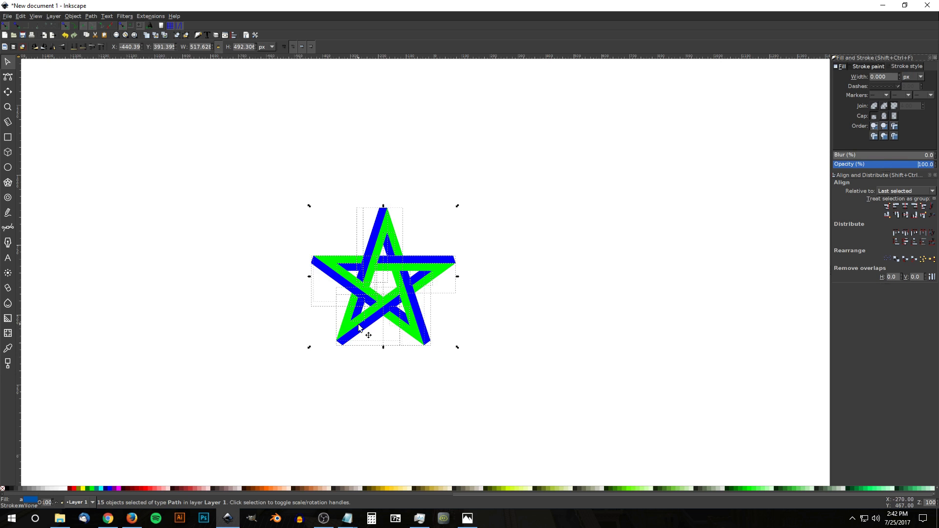
left_click(8, 488, "shift")
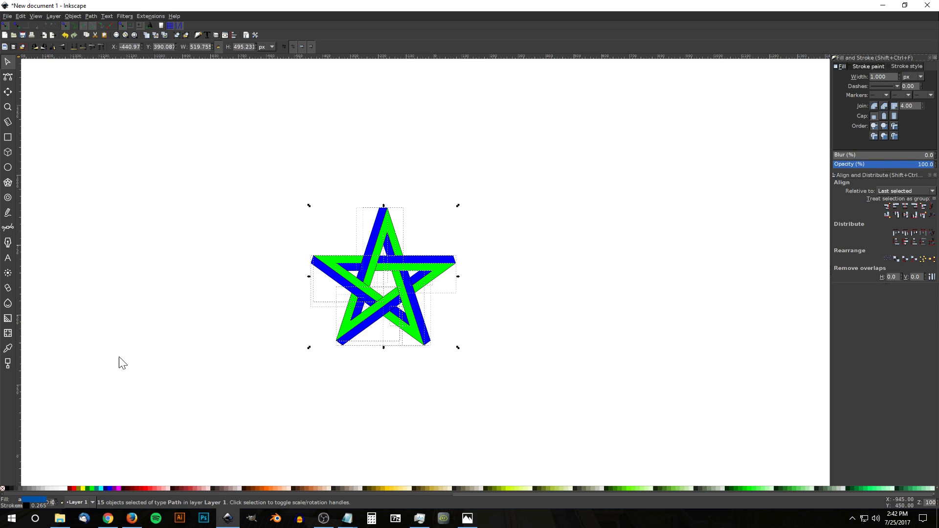
left_click(2, 489)
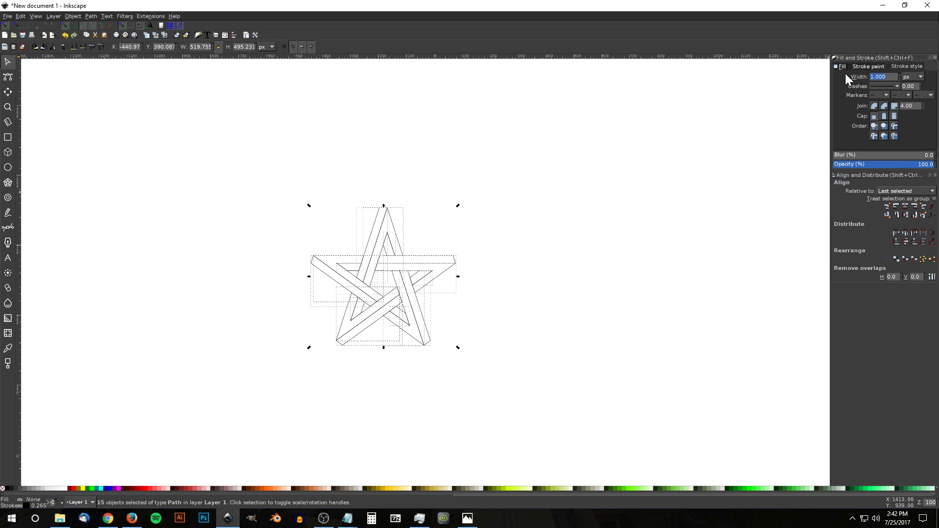
- Give the outline star miter joins and a 3 px stroke width, after trying 5 and 10 px
type("5")
key("Return")
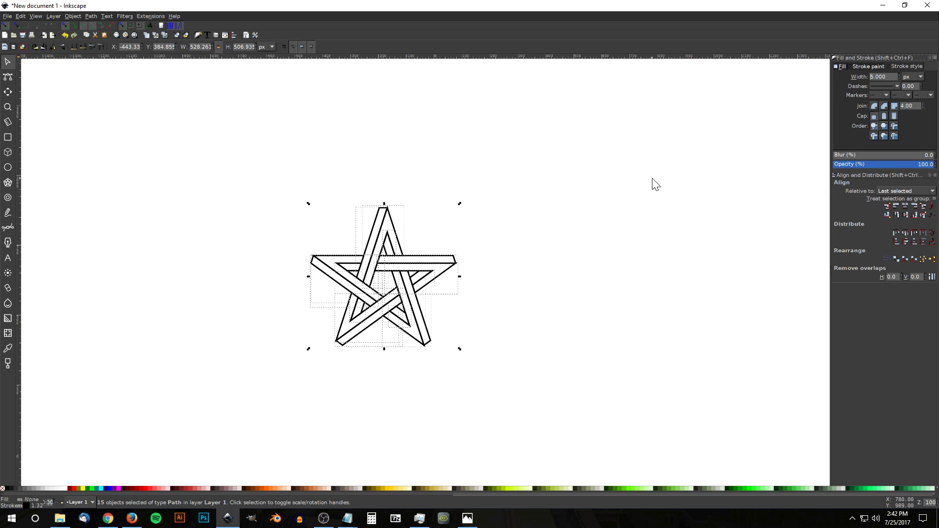
left_click(874, 106)
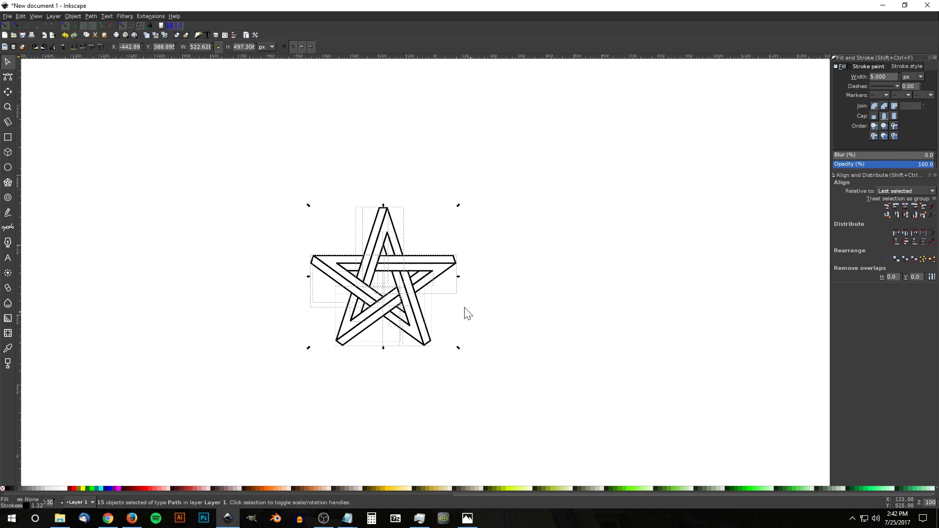
scroll(513, 350, "up", 2)
scroll(513, 350, "left", 3)
left_click_drag(488, 344, 258, 238)
type("10")
key("Return")
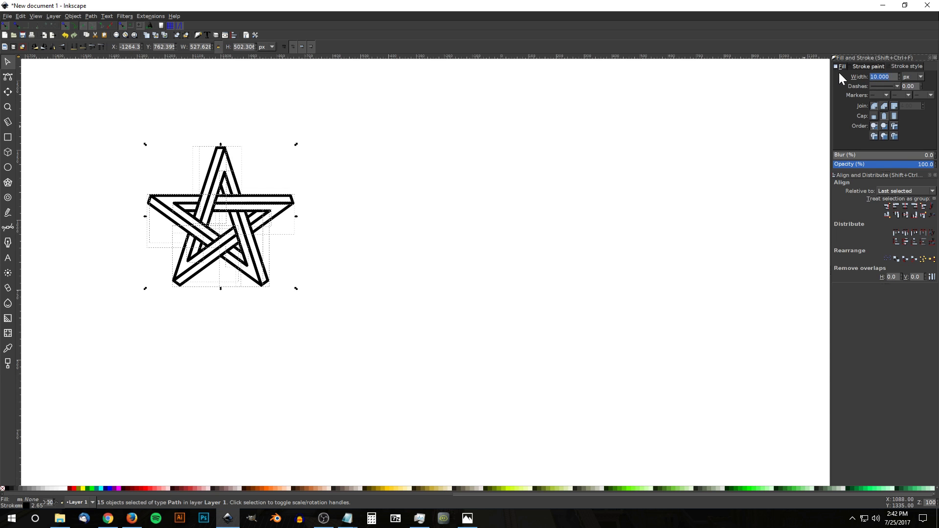
type("3")
key("Return")
left_click(256, 232)
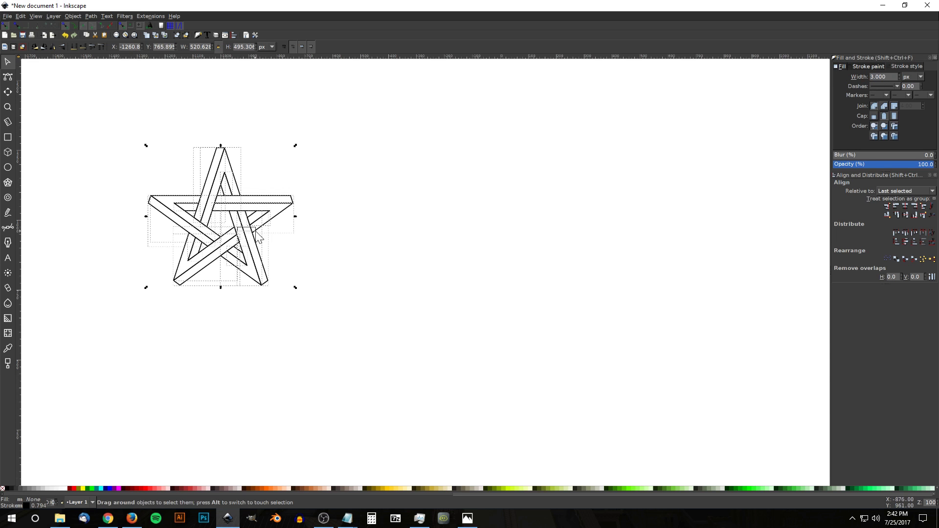
- Move the whole star left and place a duplicate copy to its right
left_click_drag(330, 301, 526, 338)
left_click_drag(570, 369, 219, 113)
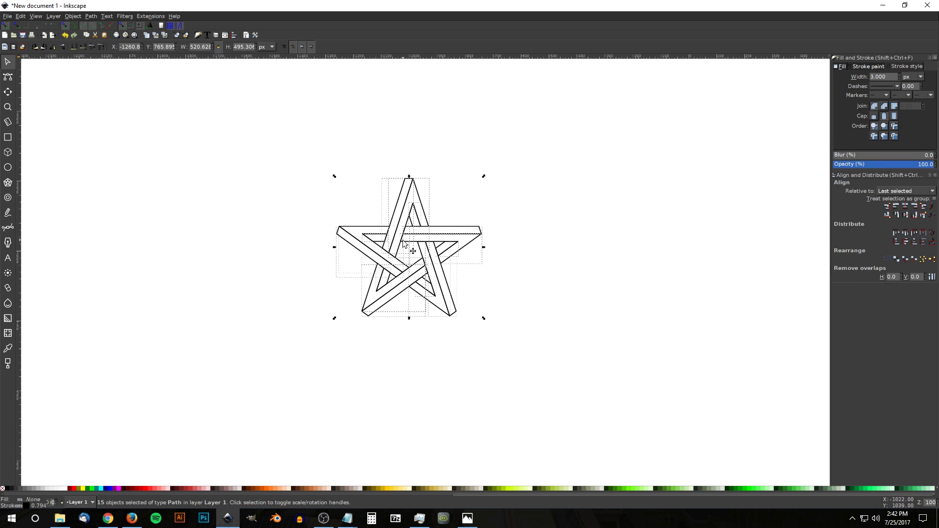
left_click_drag(403, 240, 327, 239)
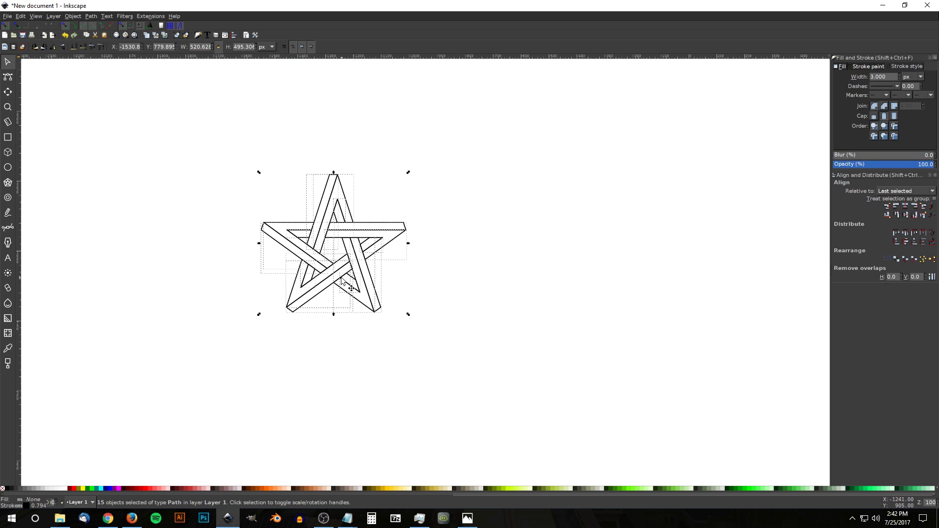
scroll(419, 275, "right", 4)
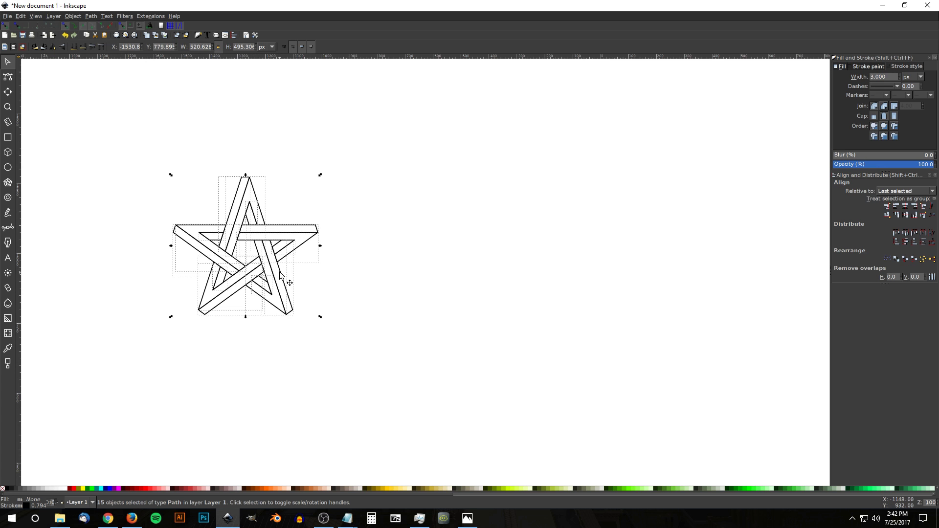
key("ctrl+d")
left_click_drag(252, 240, 581, 248)
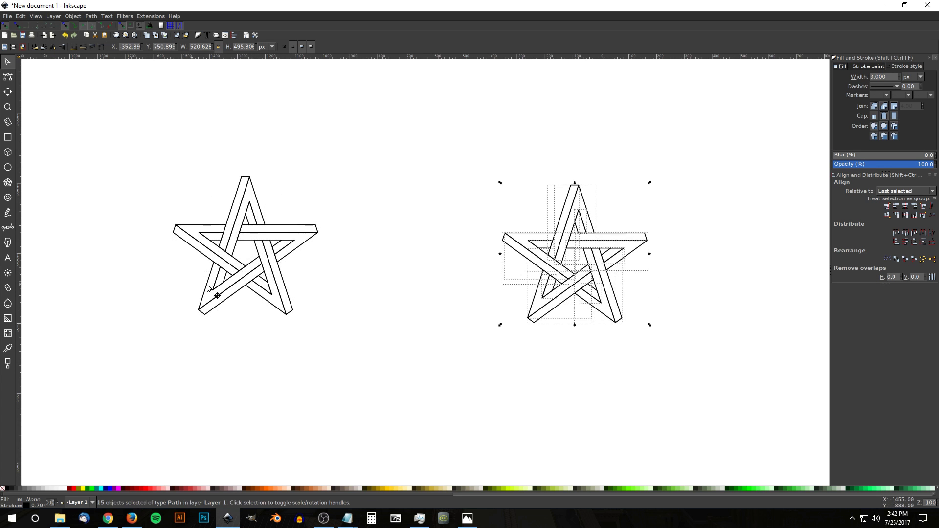
scroll(206, 239, "right", 5)
scroll(205, 240, "up", 1)
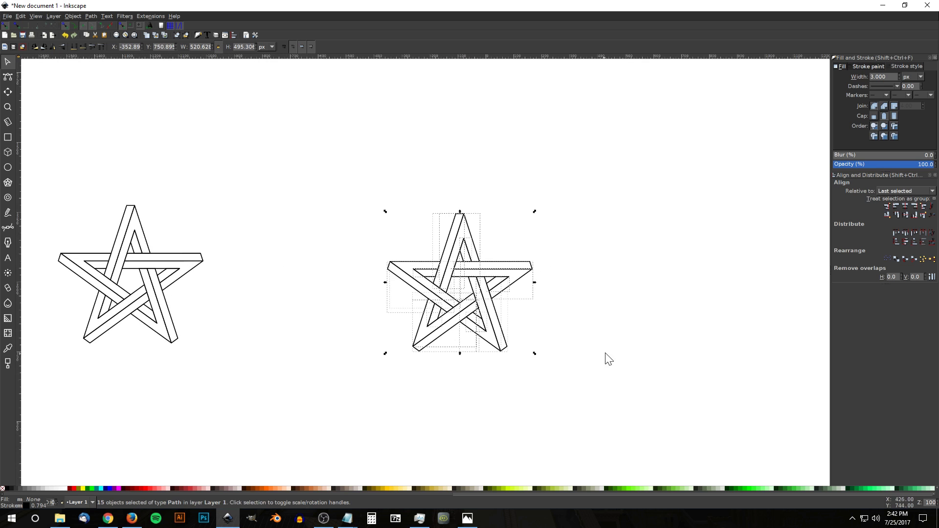
scroll(598, 367, "down", 1)
scroll(597, 367, "left", 1)
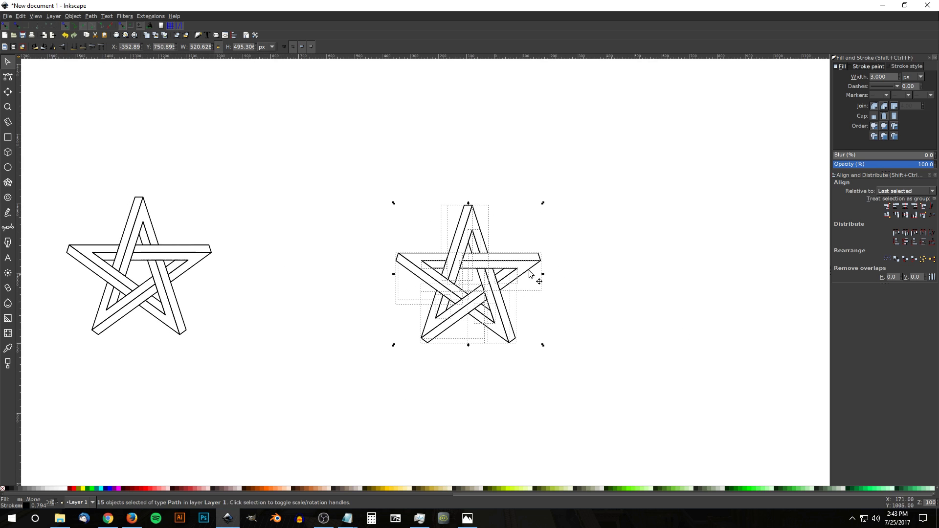
- Convert the copy's strokes to paths and union the 15 paths into one shape
left_click(89, 16)
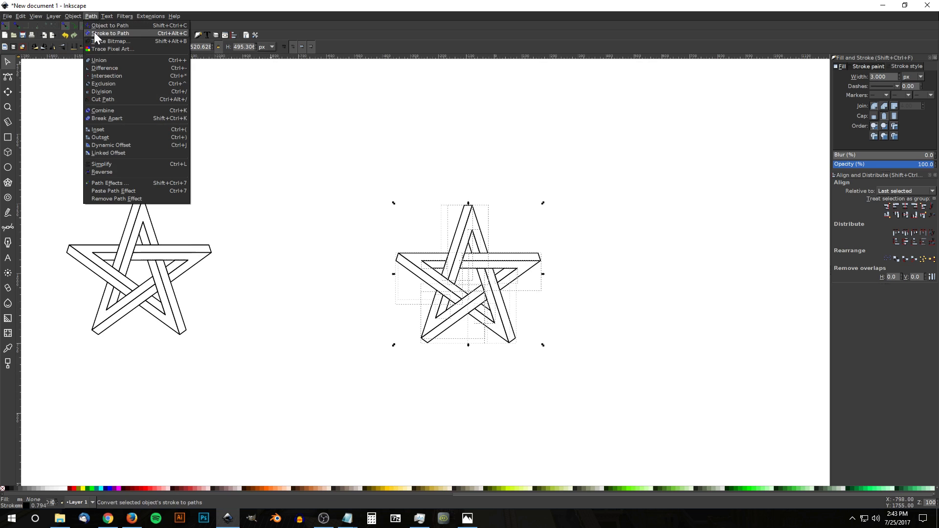
left_click(93, 31)
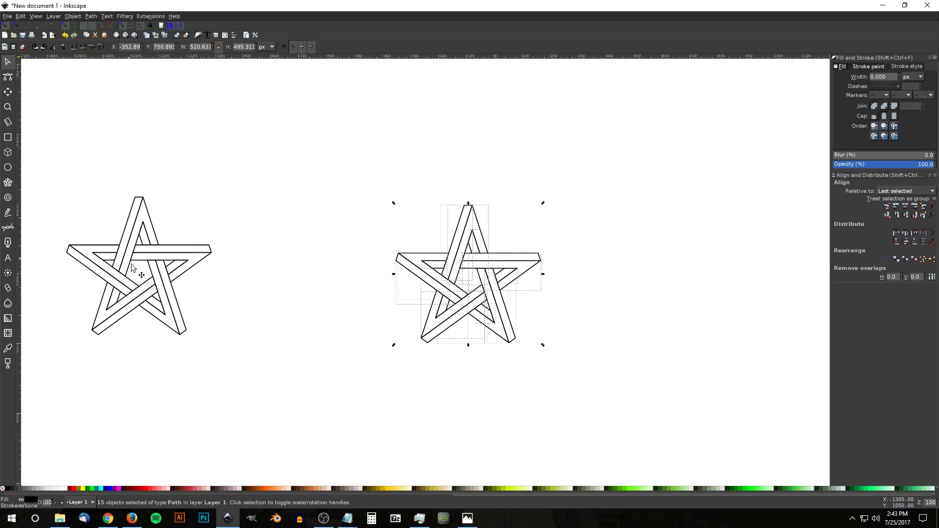
left_click(92, 15)
left_click(104, 59)
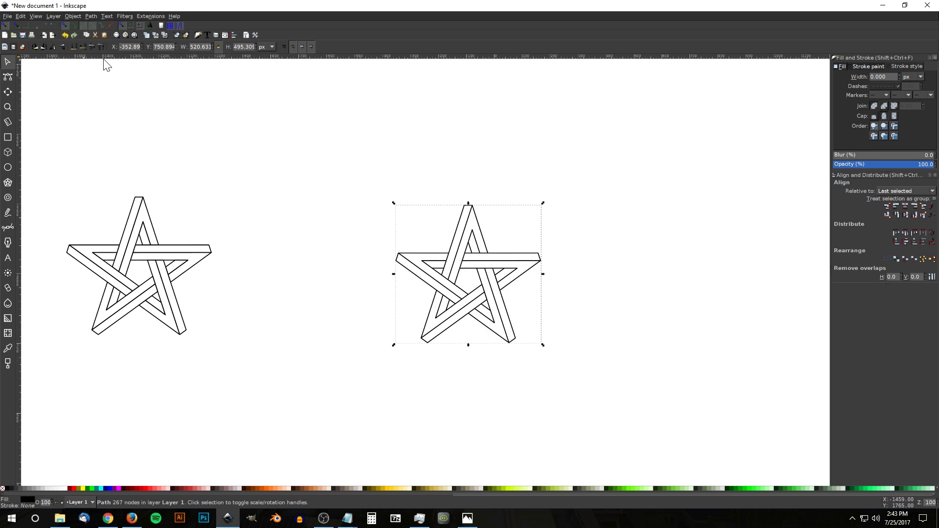
- Colour the merged star medium green after trying several palette colours, then deselect it
left_click(184, 489)
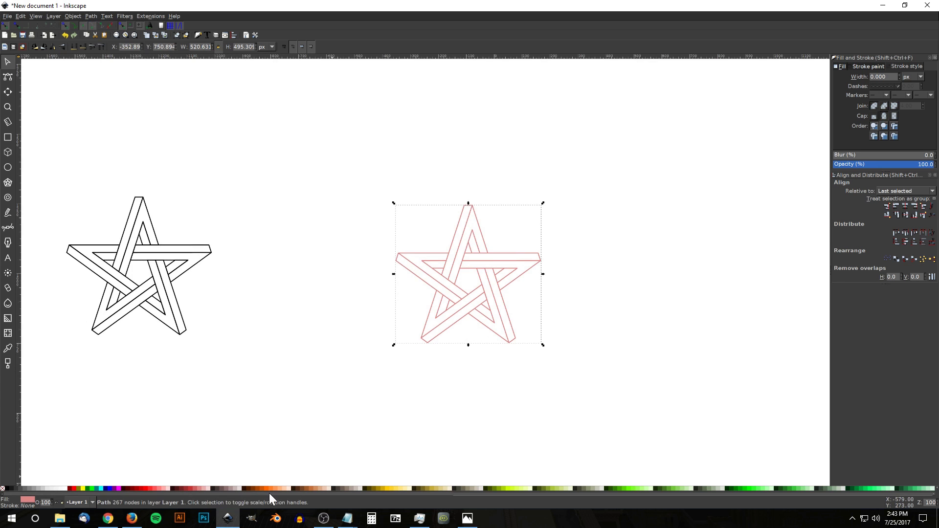
left_click(281, 489)
left_click(342, 488)
left_click(509, 489)
left_click(581, 488)
left_click(645, 488)
left_click(671, 487)
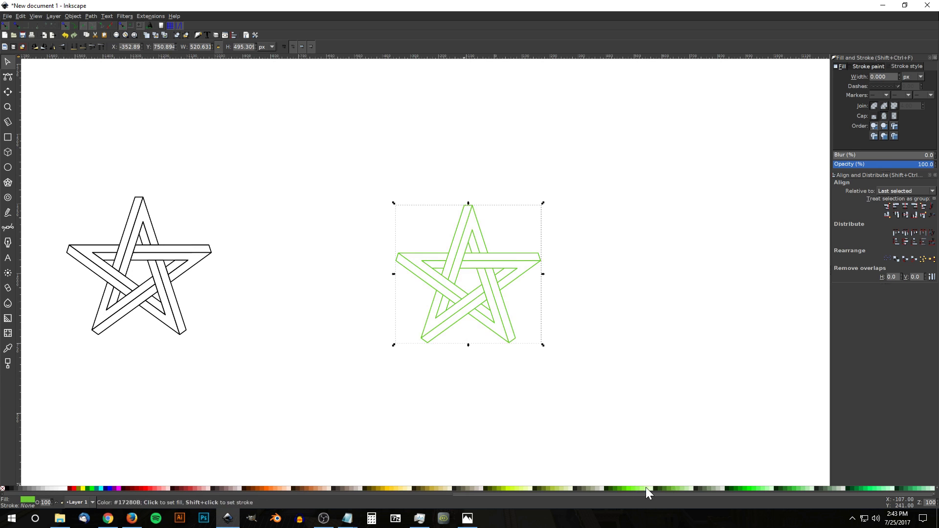
left_click_drag(565, 343, 552, 351)
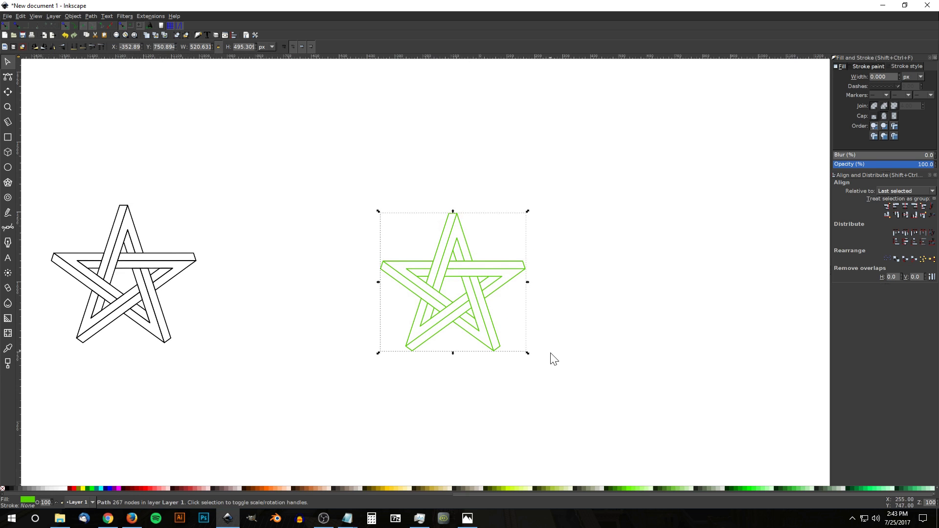
left_click(616, 310)
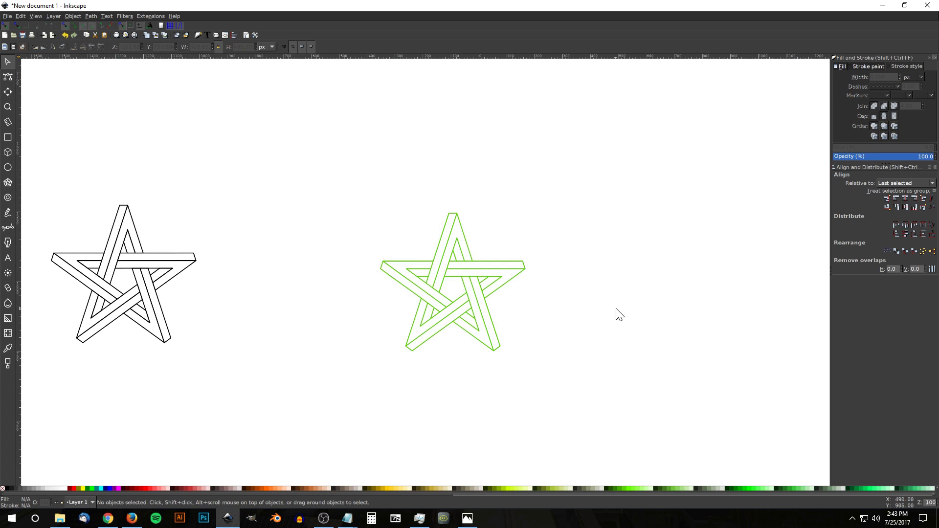